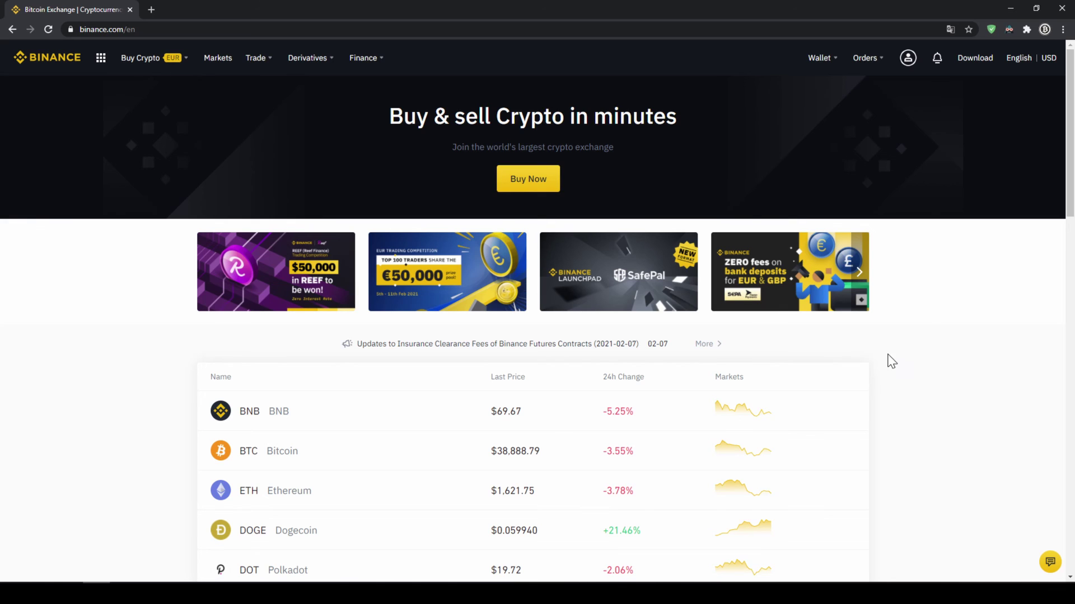
Open the account's identification page and check the identity verification status
mouse_move(908, 58)
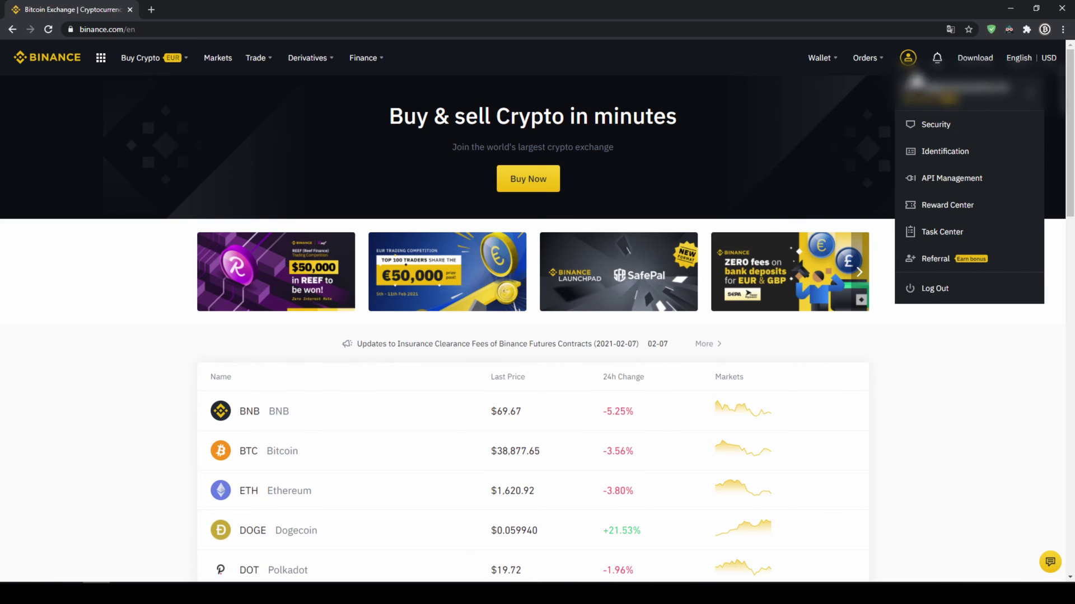
click(942, 162)
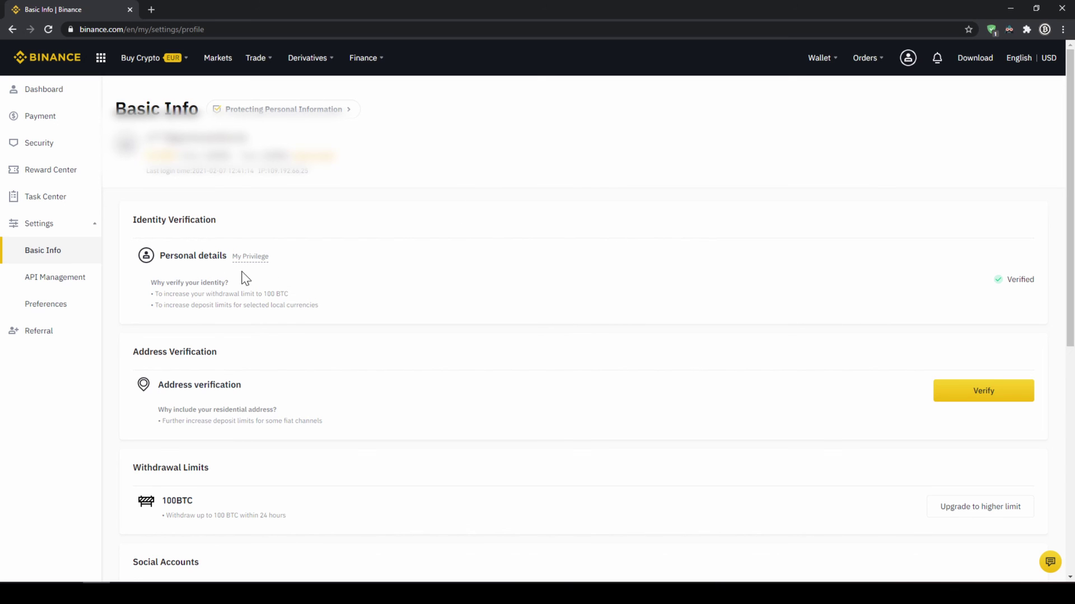
drag(992, 286, 1039, 291)
click(1044, 288)
Open the Fiat and Spot wallet and look over its fiat and crypto balance sections
mouse_move(828, 65)
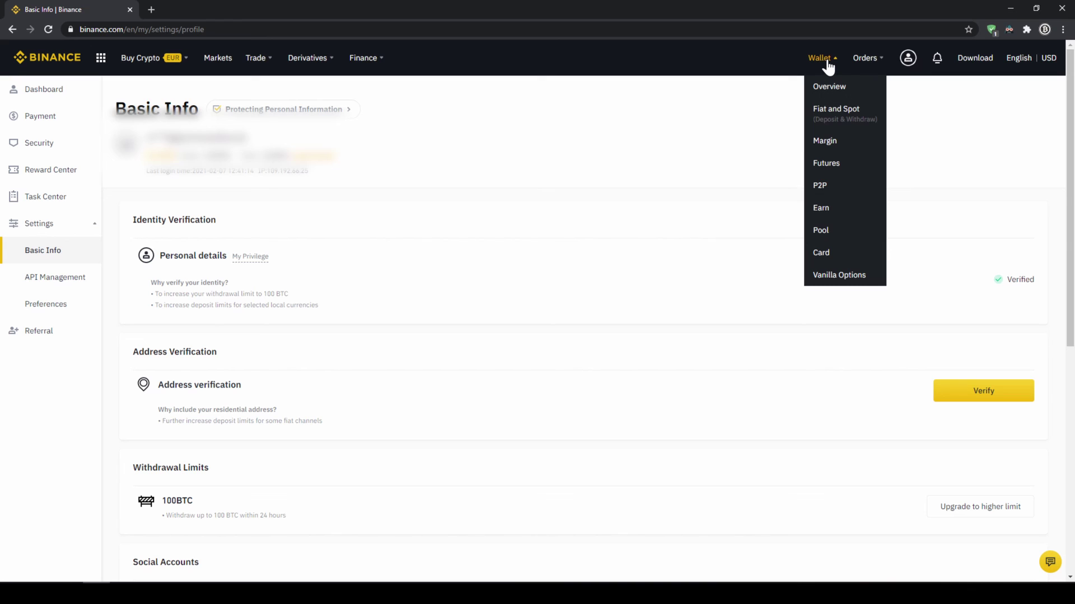
click(841, 124)
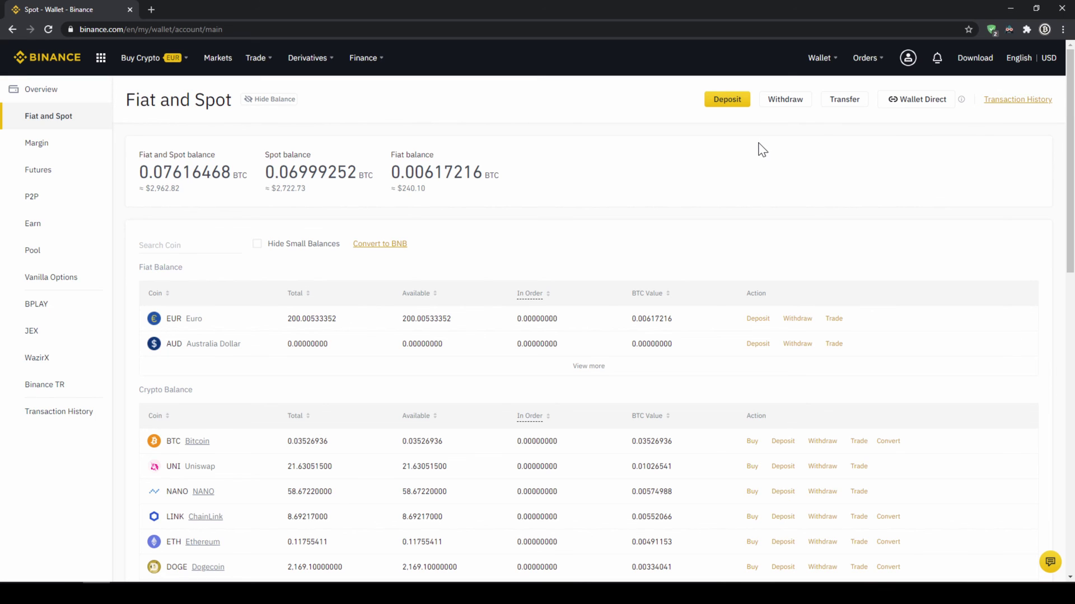
drag(150, 268, 201, 274)
drag(138, 391, 212, 398)
click(233, 397)
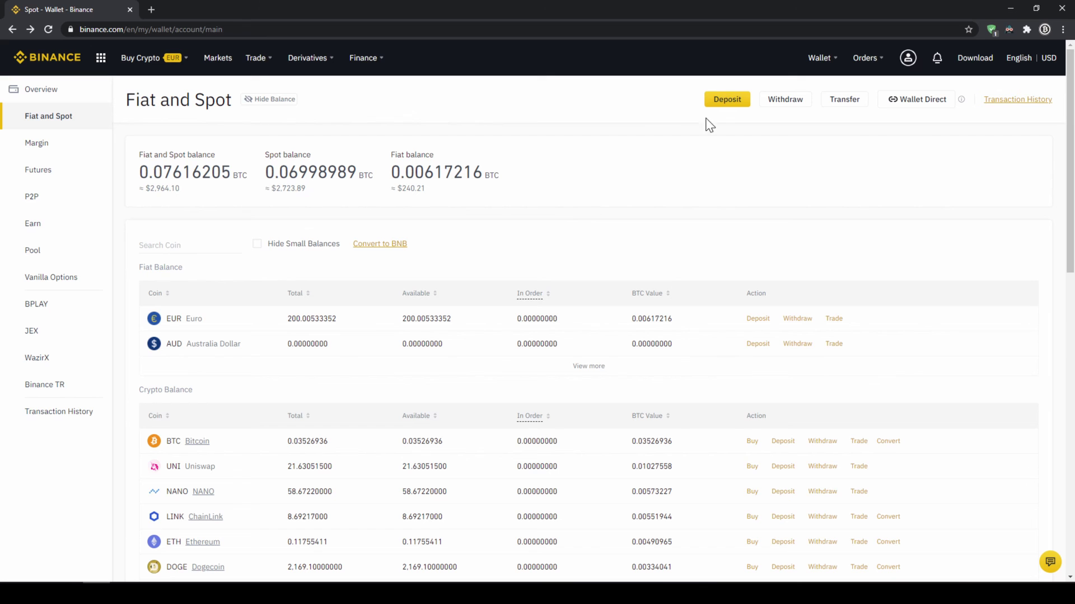
Open the fiat deposit page from the Fiat and Spot wallet
click(727, 101)
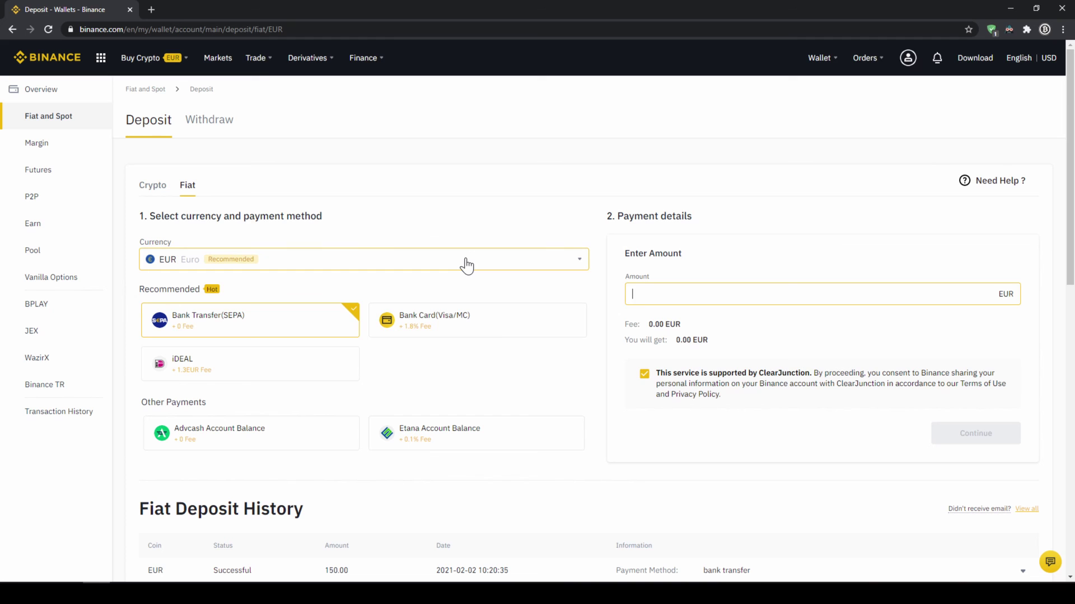
click(505, 231)
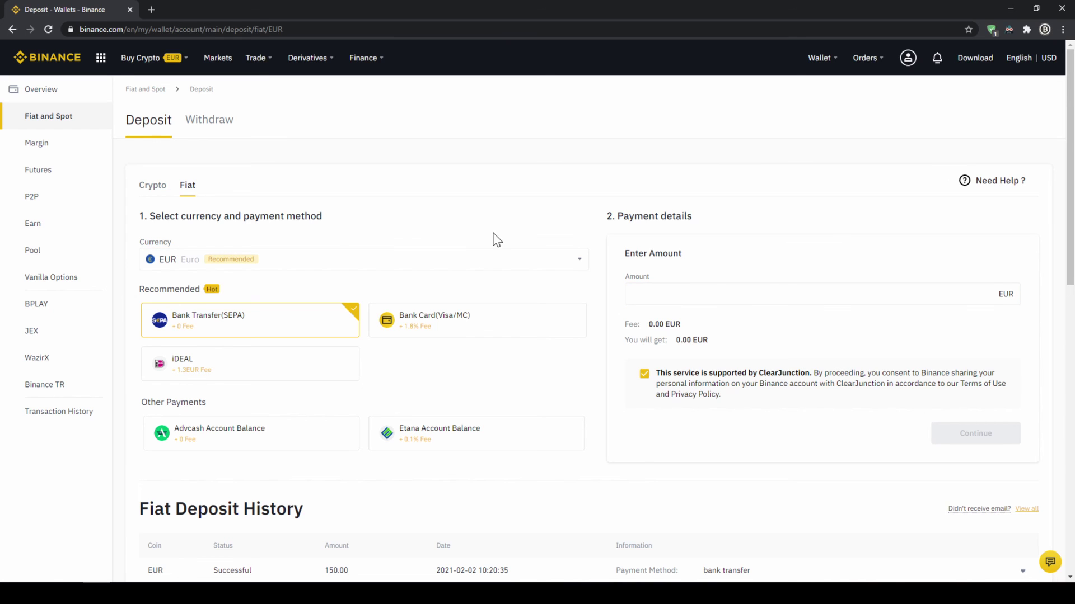
Change the fiat deposit currency to USD
click(447, 265)
scroll(313, 335, down, 8)
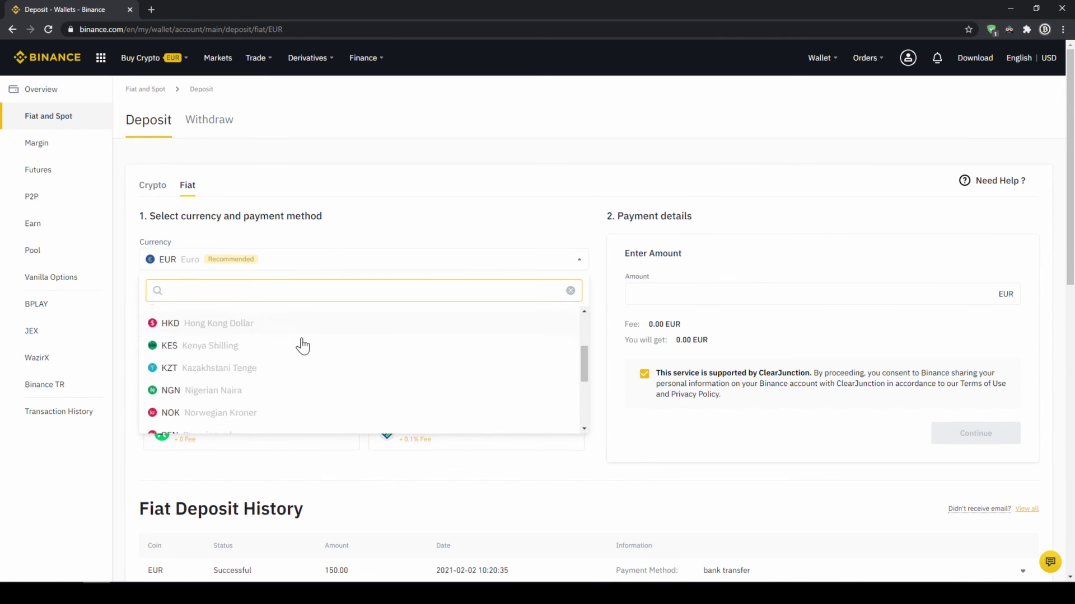
click(221, 399)
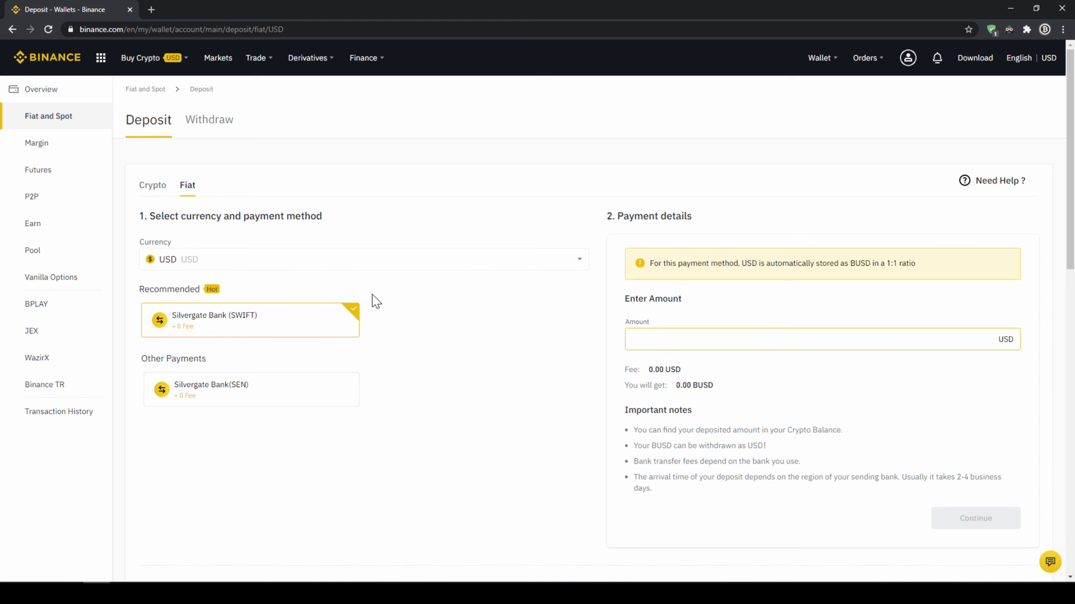
Set the fiat deposit currency back to EUR
click(352, 260)
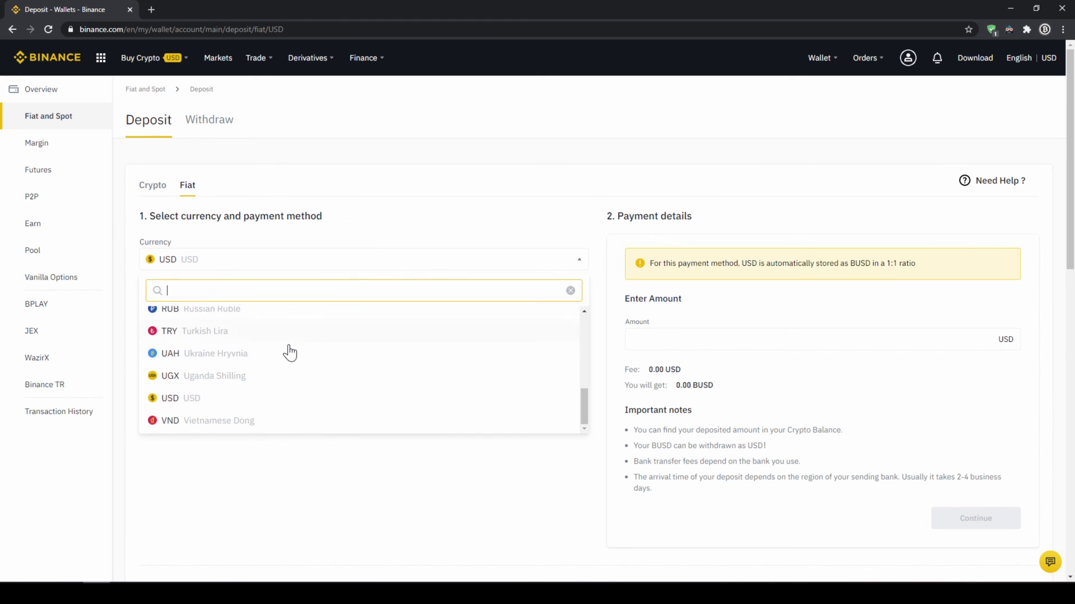
scroll(289, 352, up, 8)
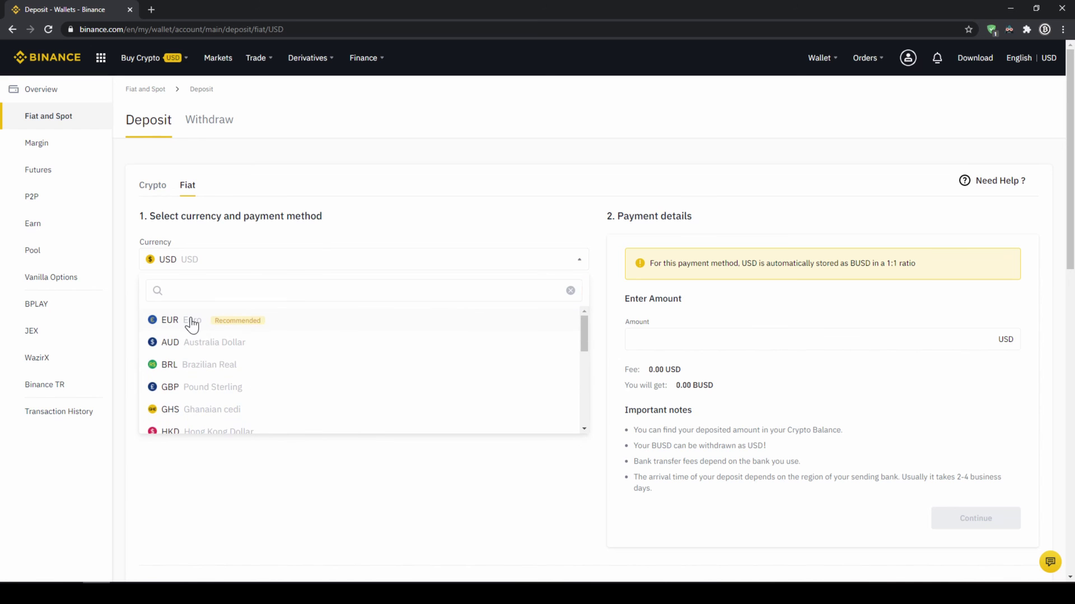
click(191, 323)
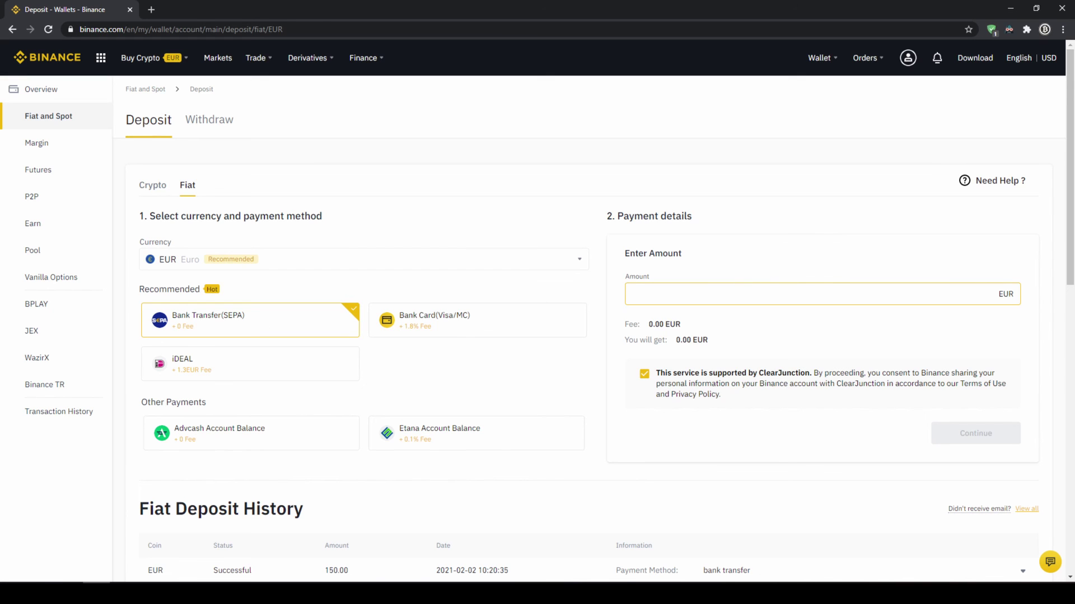
Enter a deposit amount of 1000 EUR by SEPA bank transfer, continue to the bank details and check the reference code
text(1000)
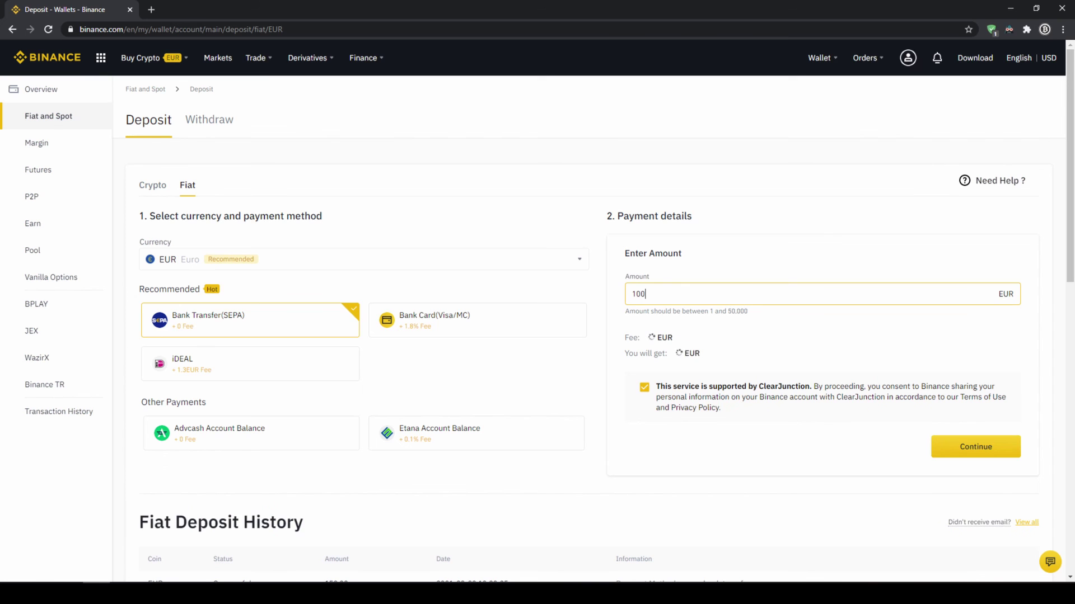
click(974, 446)
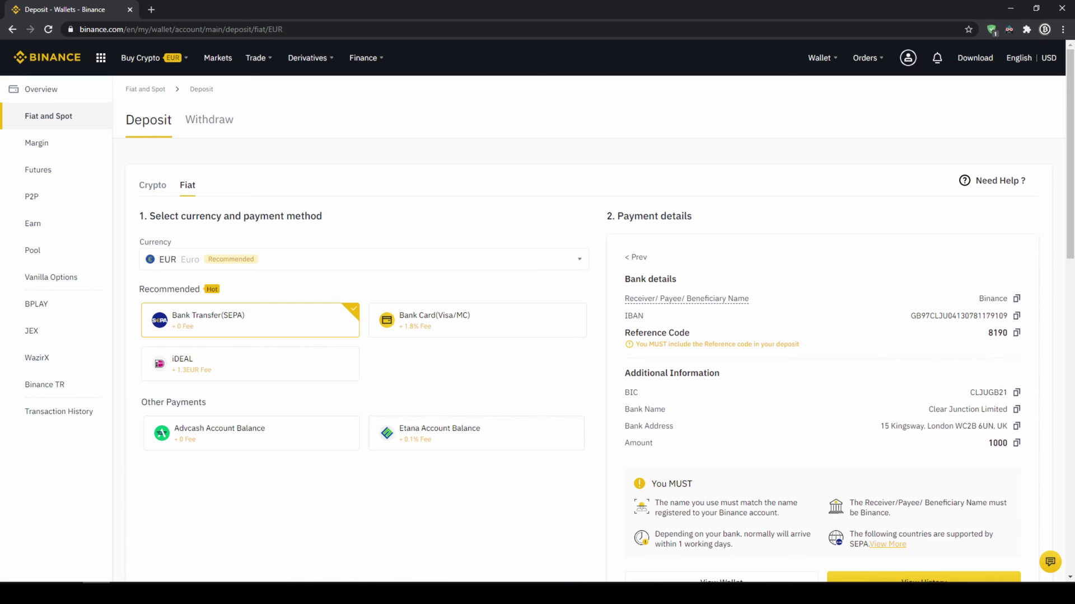
drag(657, 334, 920, 348)
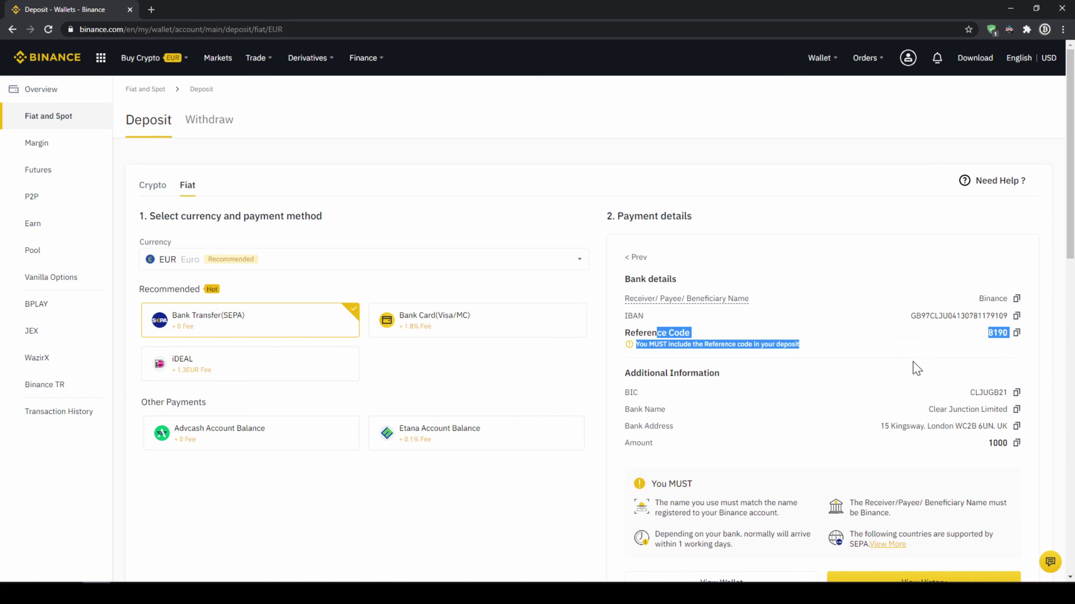
click(901, 383)
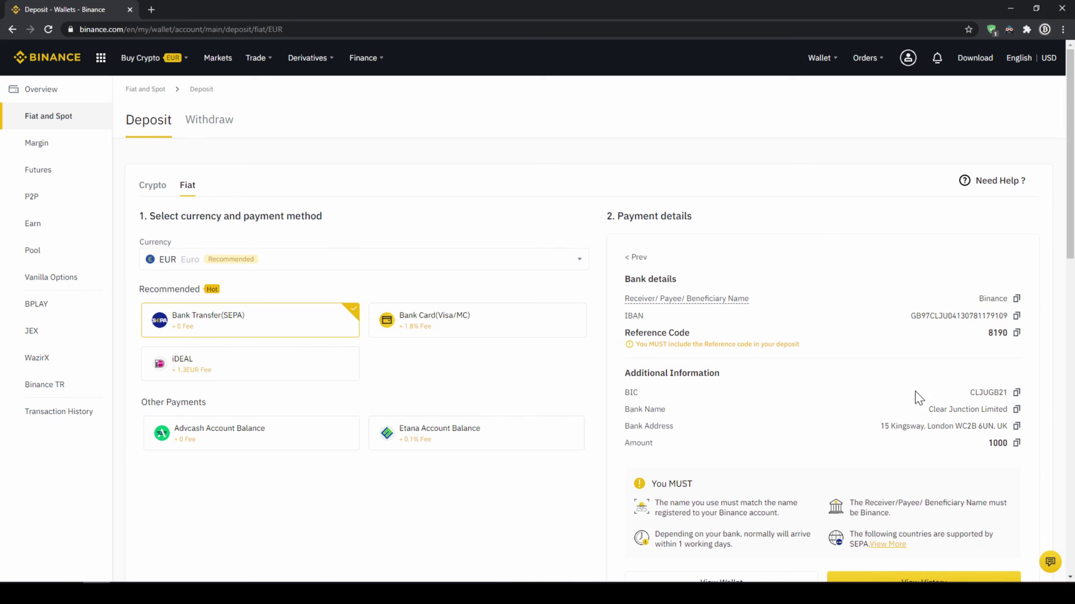
Return to the Fiat and Spot wallet and check the euro balance
mouse_move(816, 59)
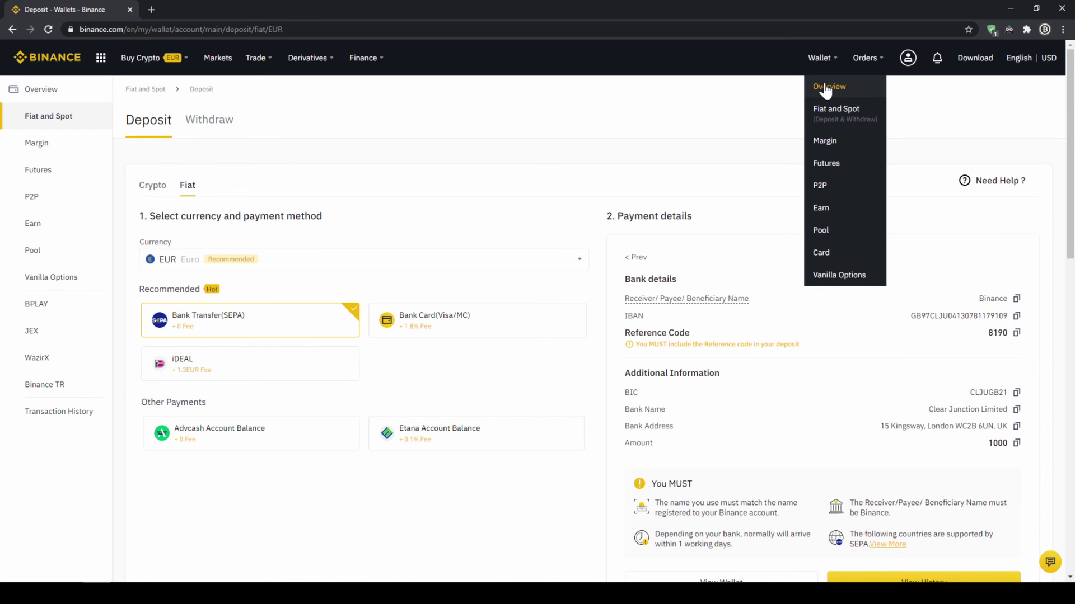
click(834, 119)
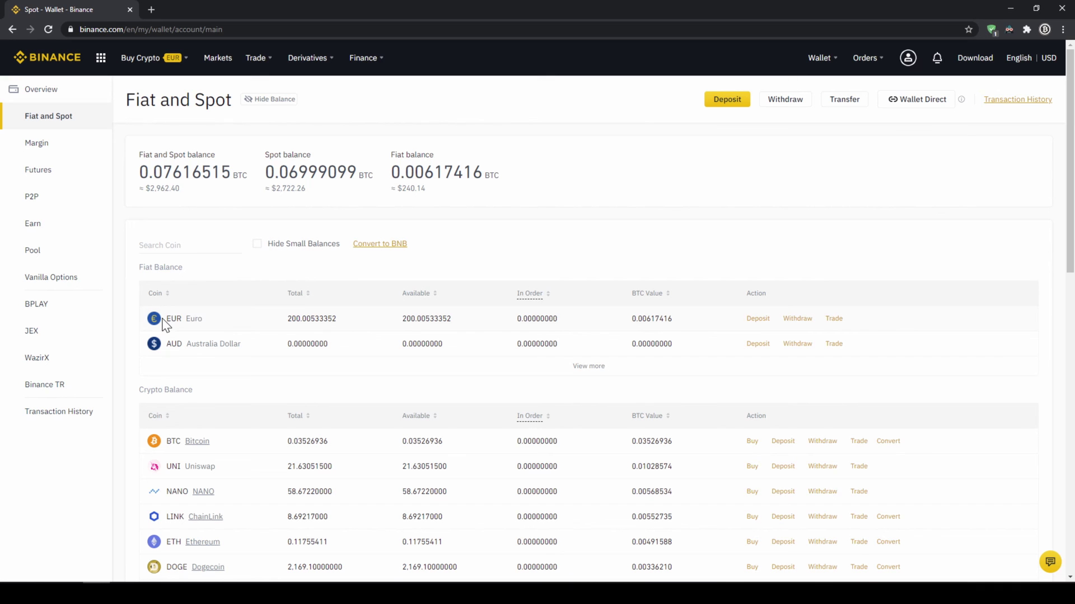
drag(185, 319, 357, 332)
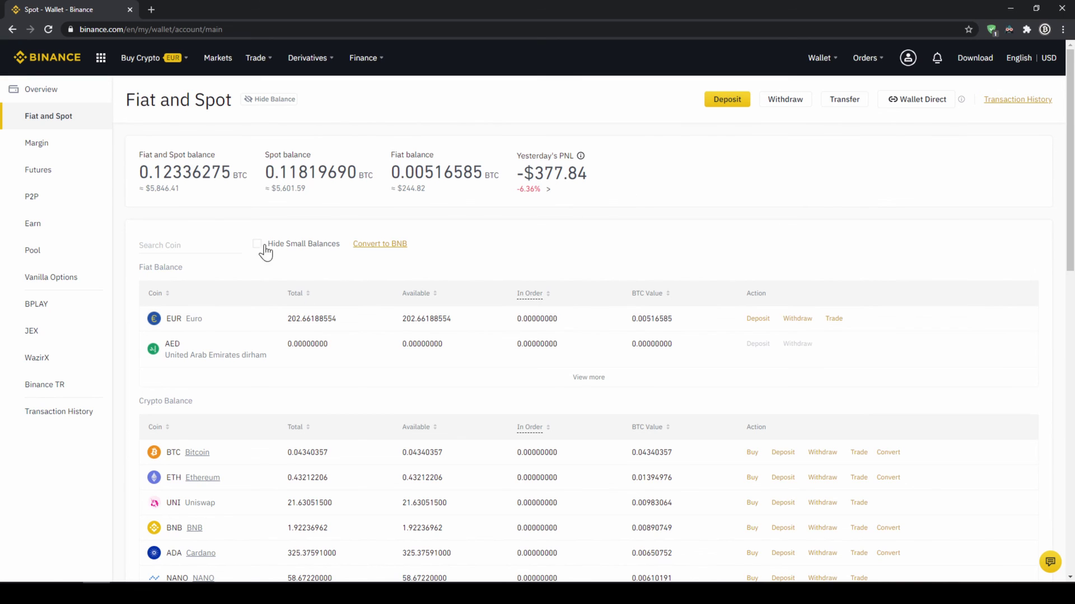
Open the crypto purchase page paying with Cash Balance and look through the payment currencies, keeping EUR
mouse_move(147, 65)
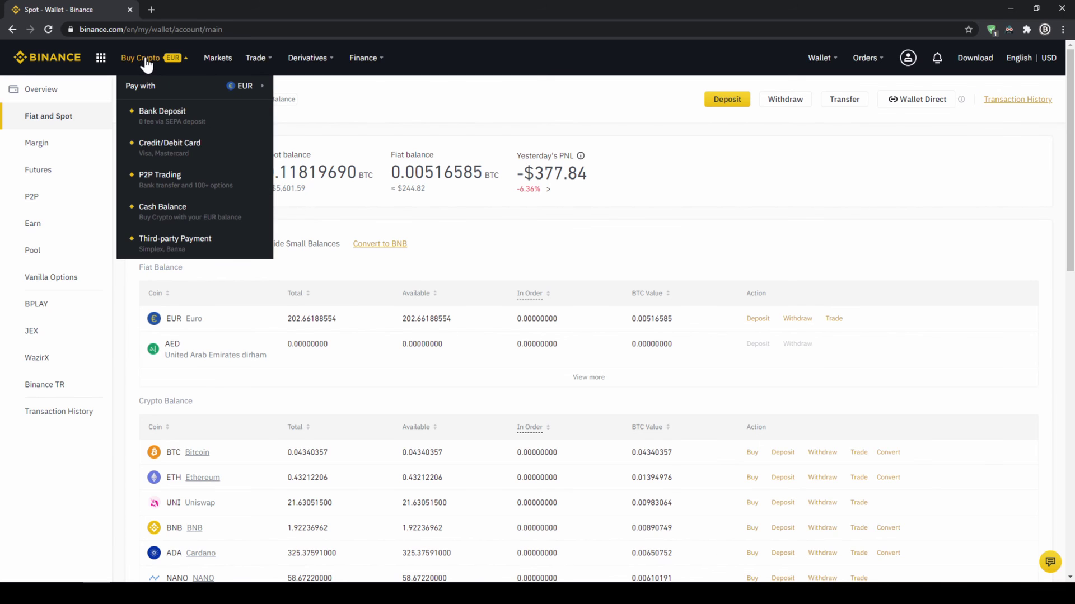
click(184, 212)
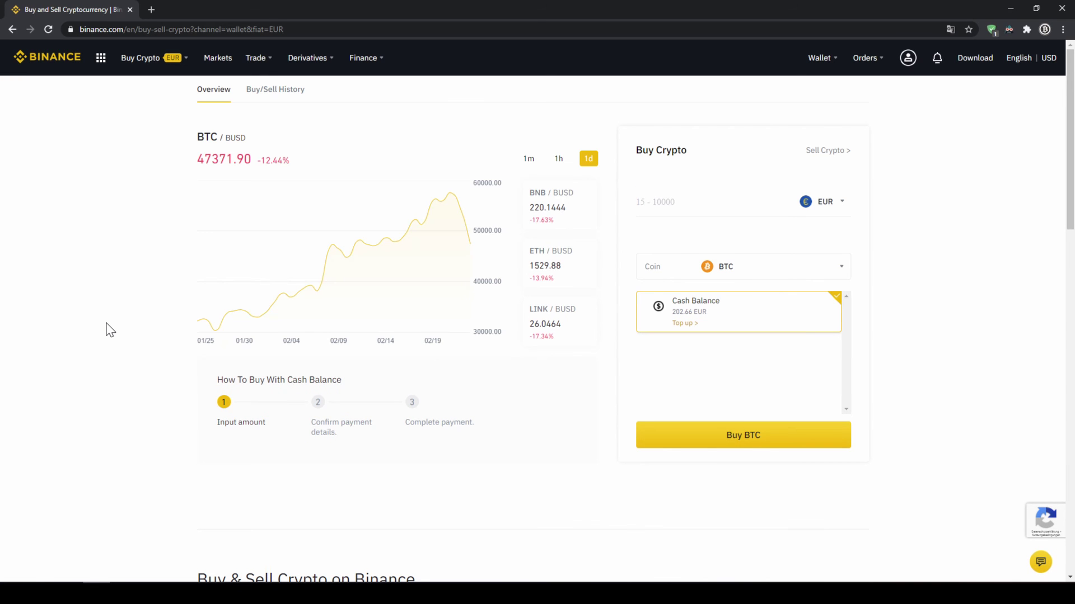
click(842, 206)
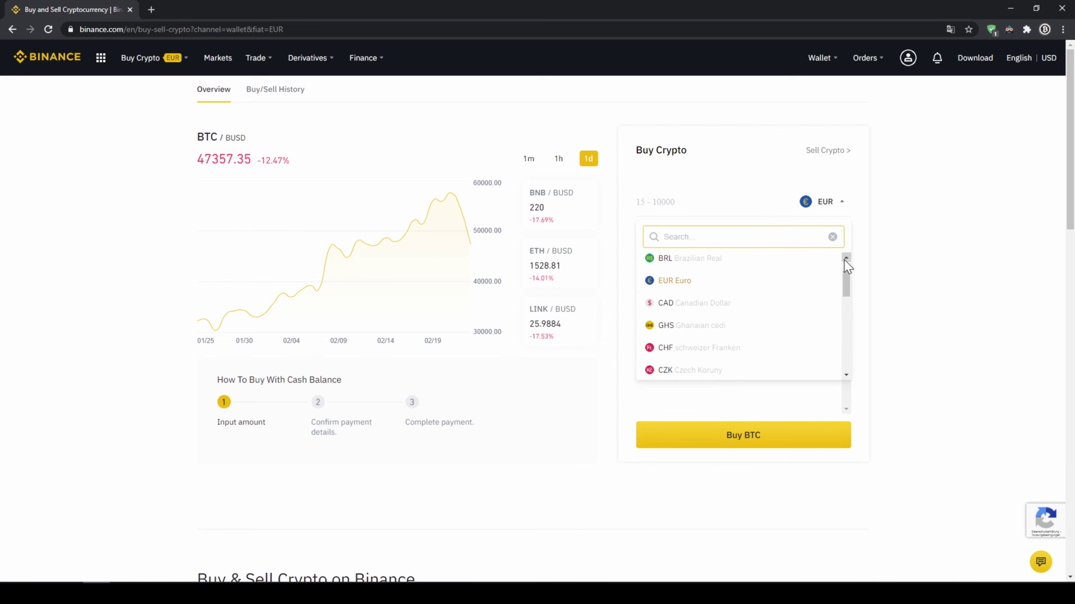
drag(846, 279, 845, 234)
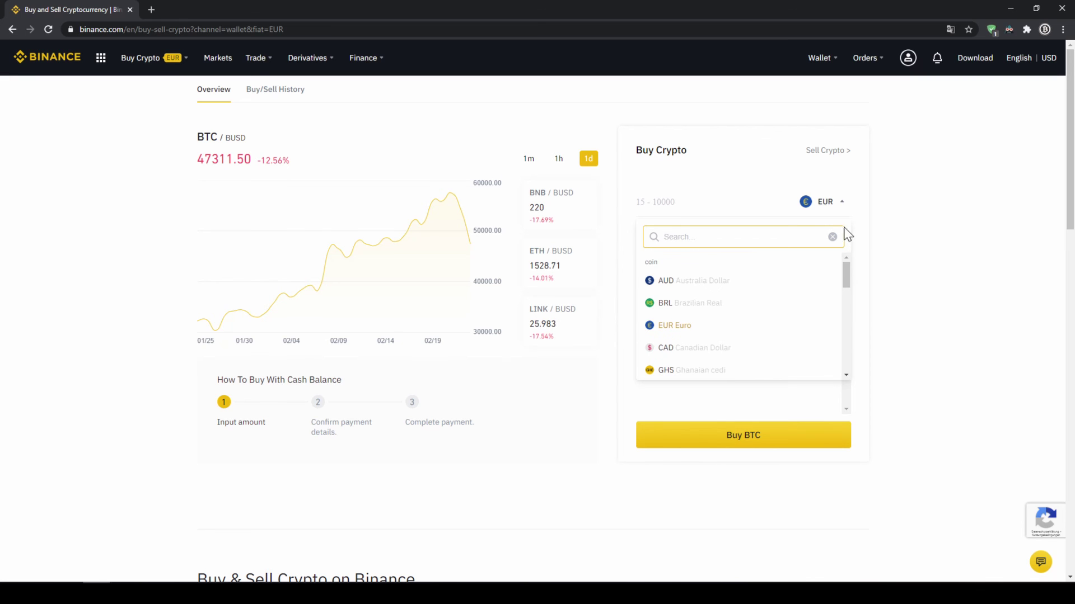
click(881, 193)
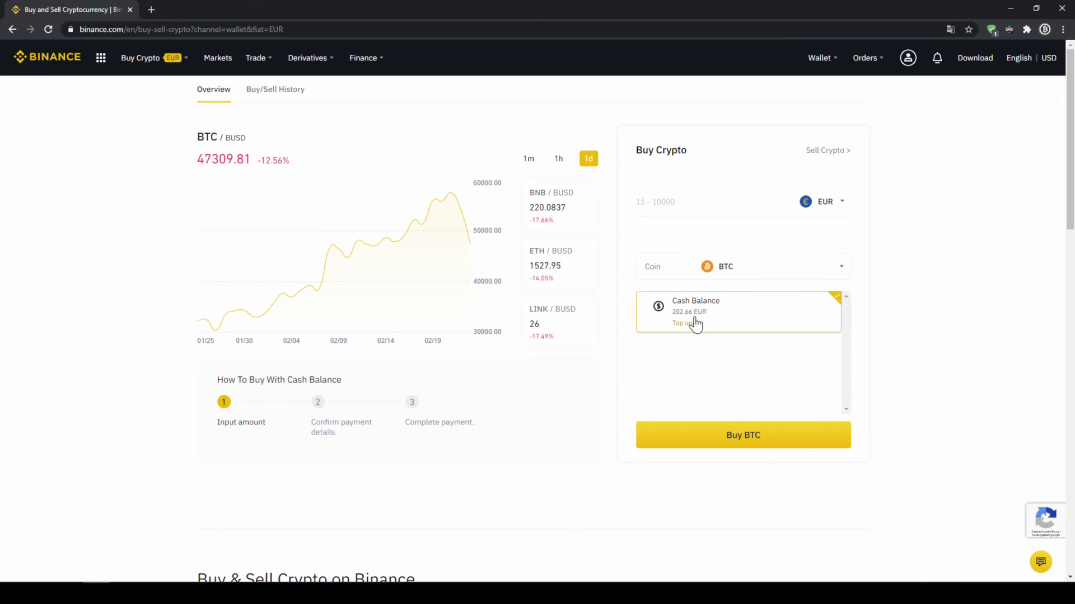
Choose USDT as the coin to buy, enter 200 EUR as the amount and proceed to the order confirmation
click(720, 268)
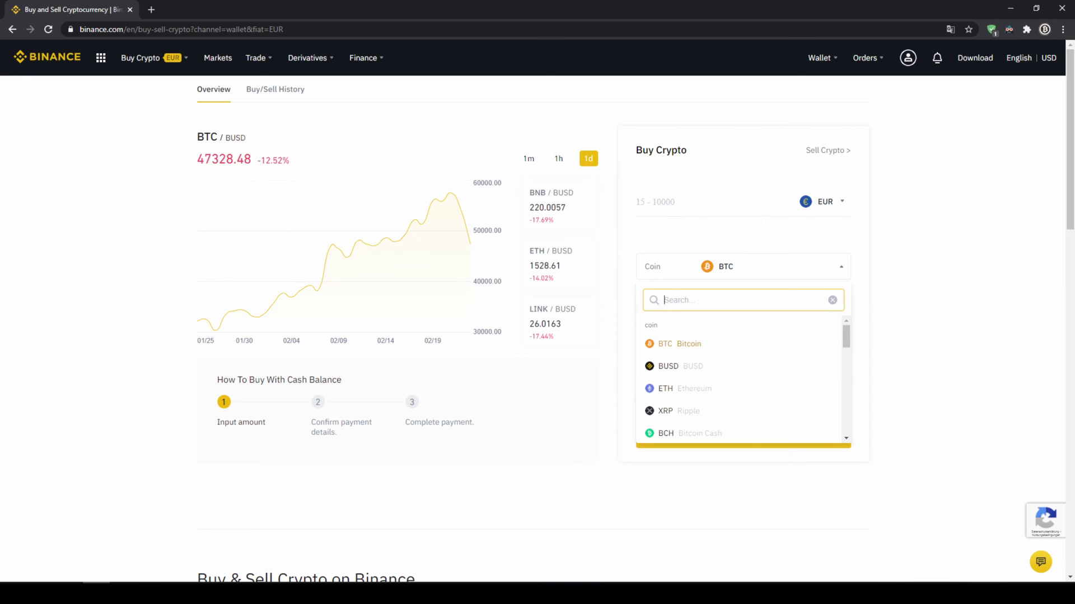
text(usdt)
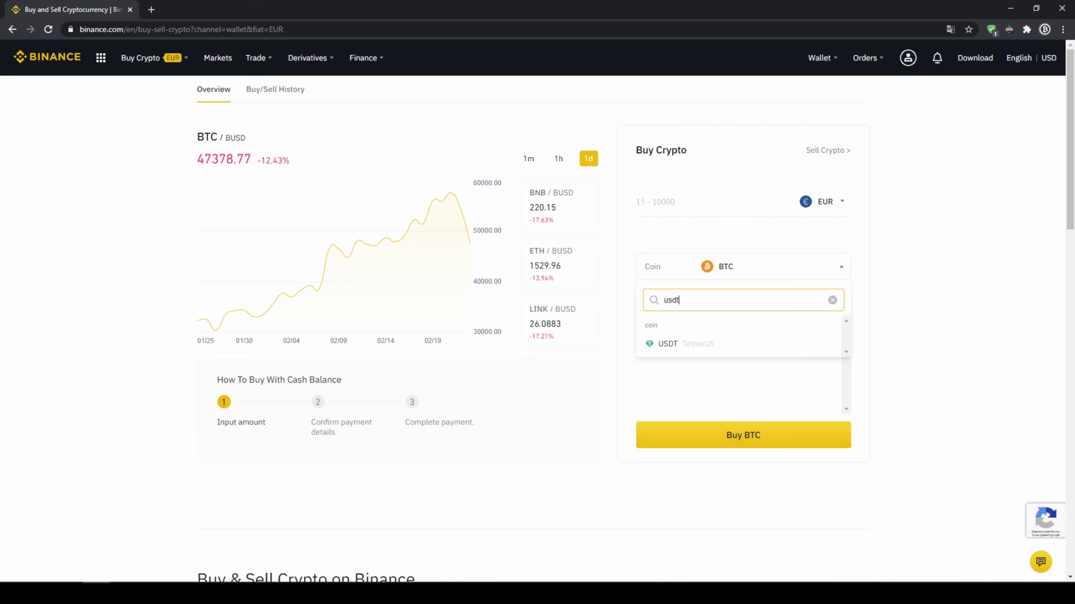
click(683, 346)
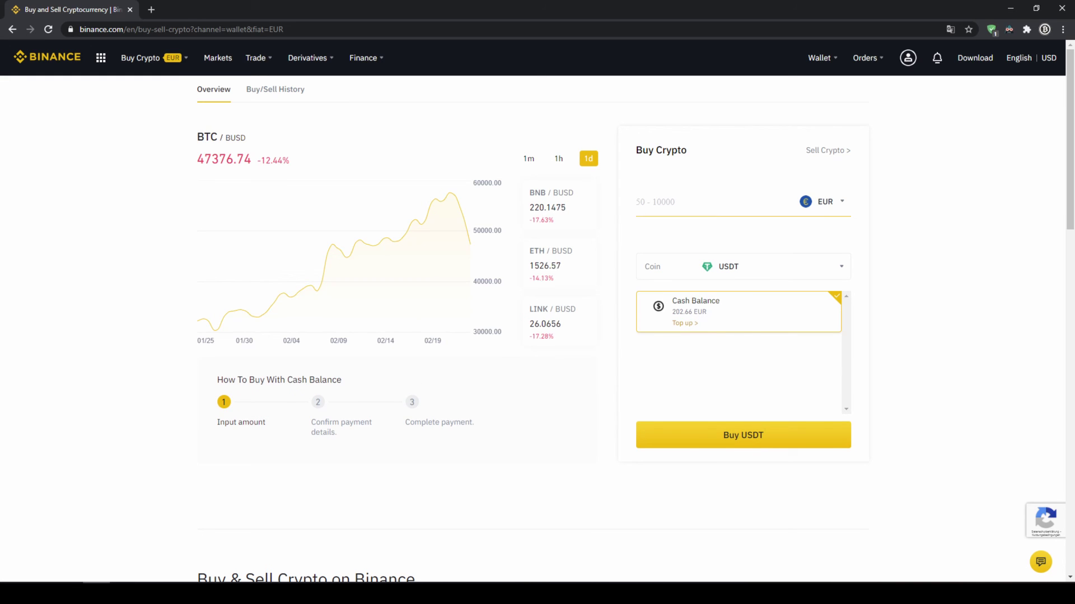
text(200)
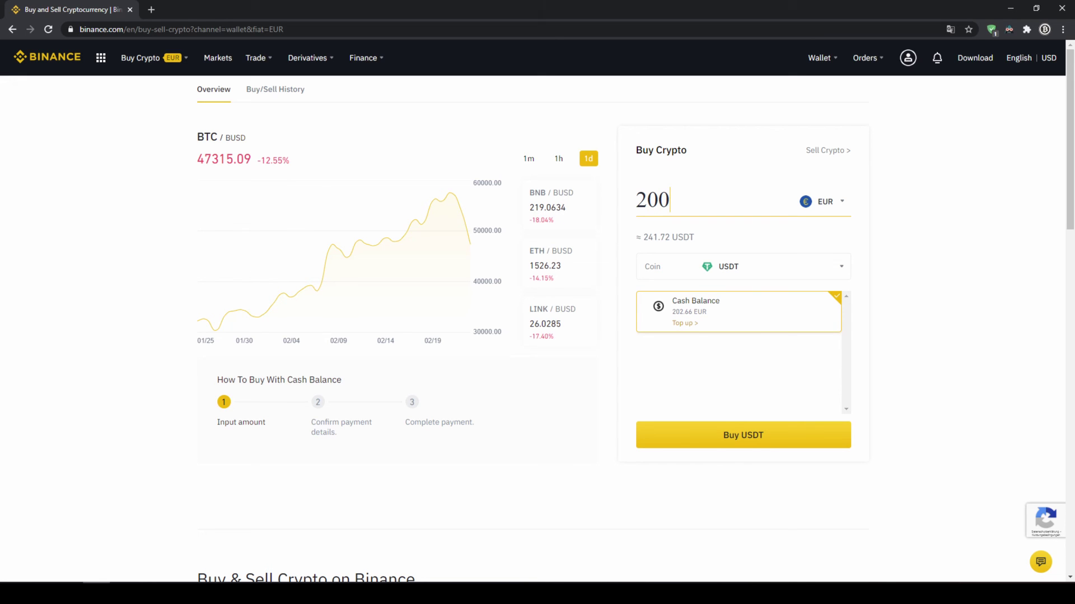
click(751, 446)
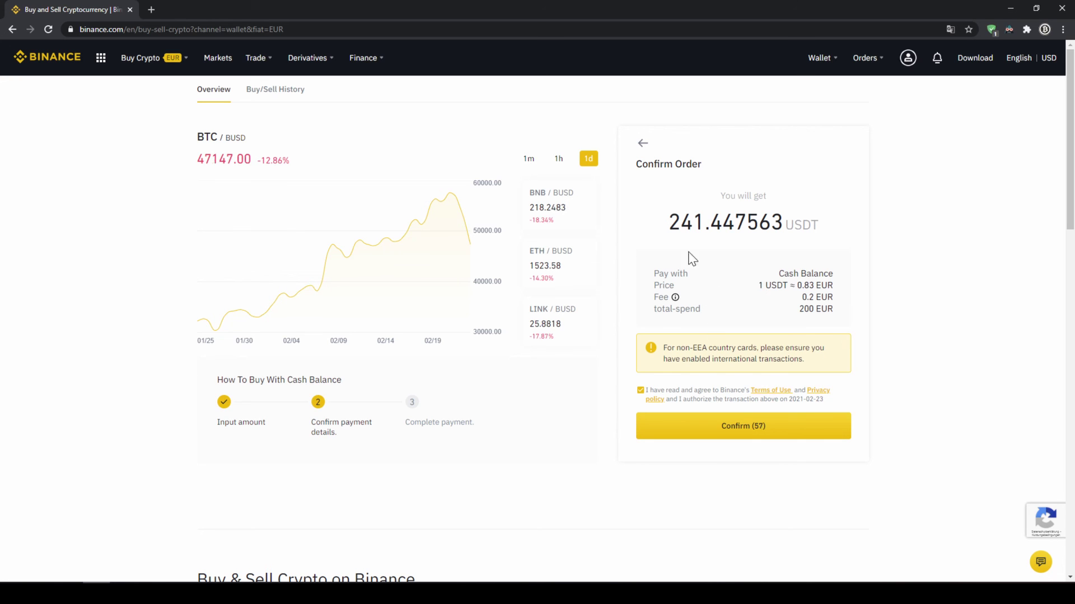
Review the order's USDT amount, price, fee and total spend, and confirm the purchase
drag(669, 223, 704, 223)
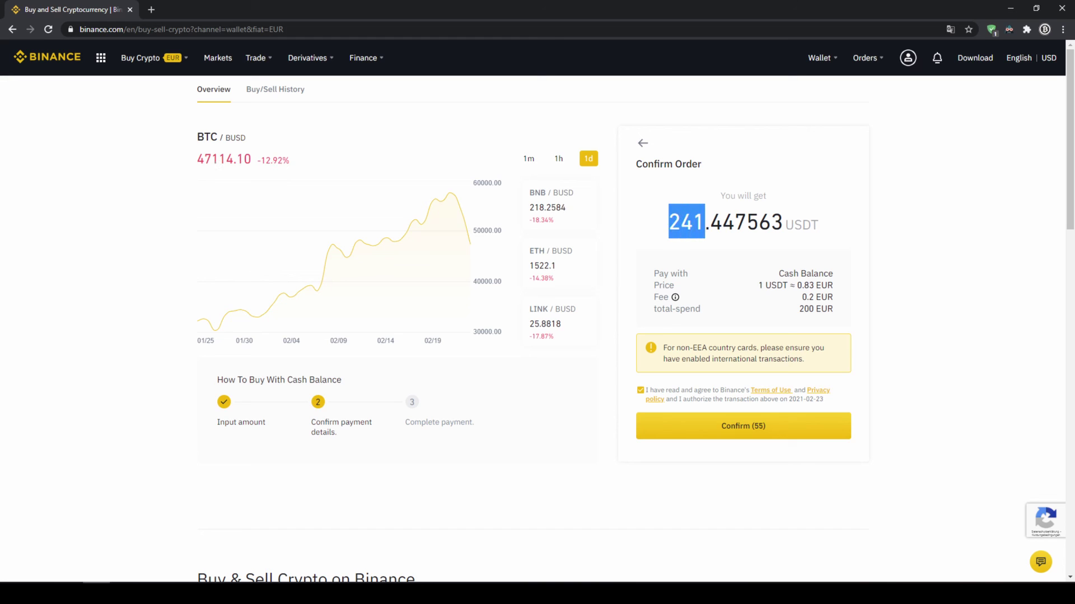
click(665, 228)
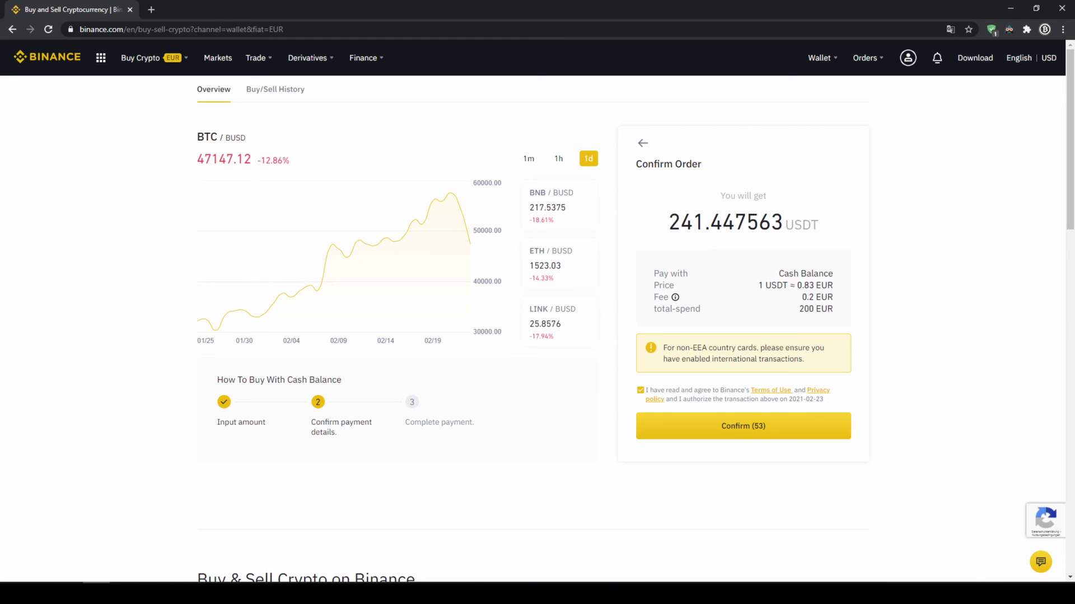
drag(669, 224, 705, 224)
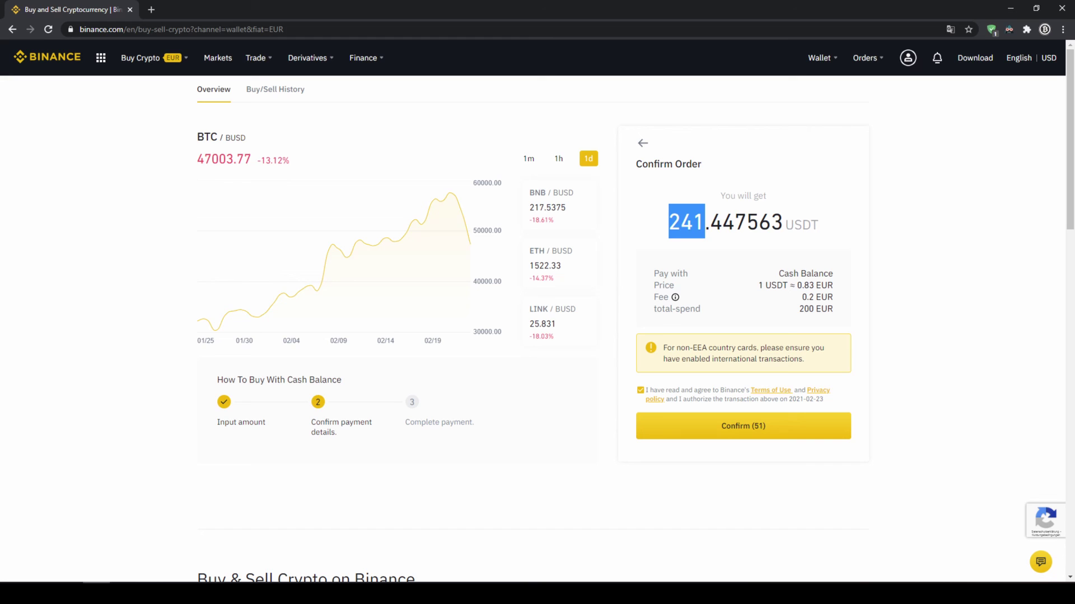
click(704, 224)
drag(782, 285, 700, 309)
click(701, 309)
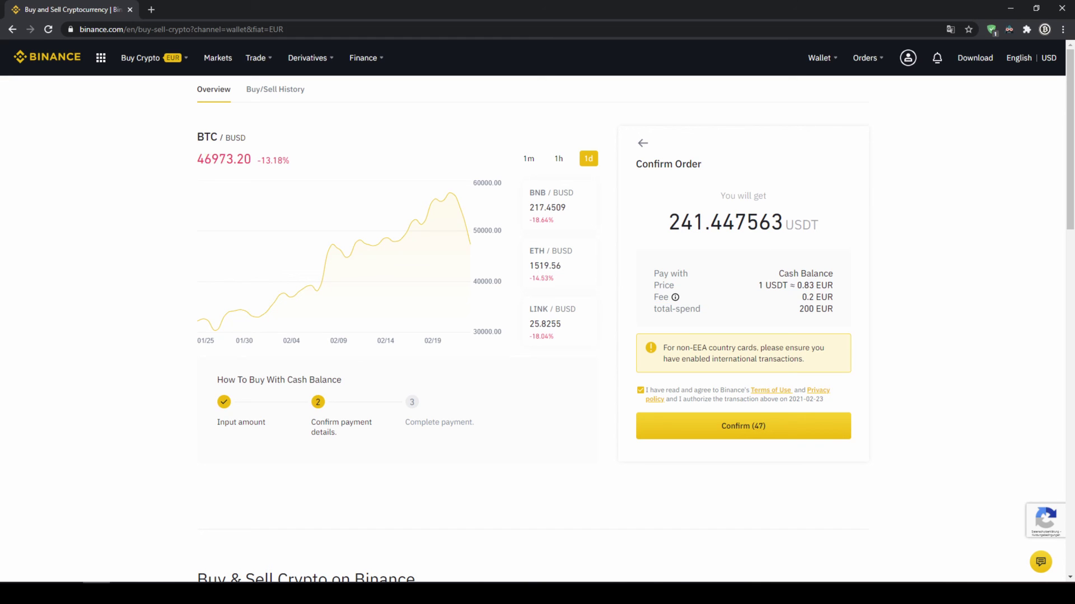
drag(804, 309, 838, 312)
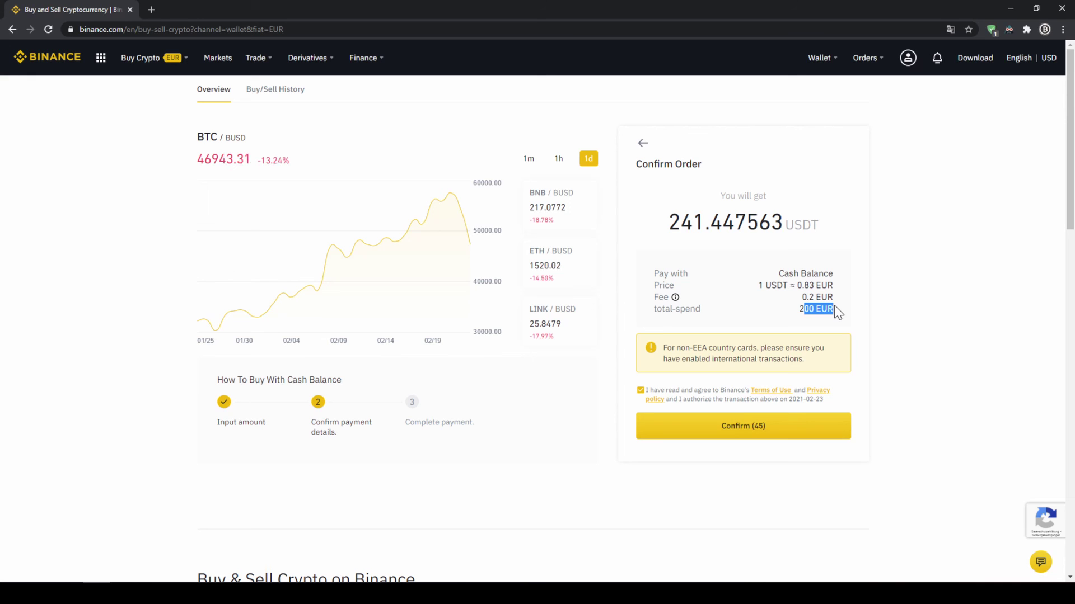
click(838, 313)
click(770, 443)
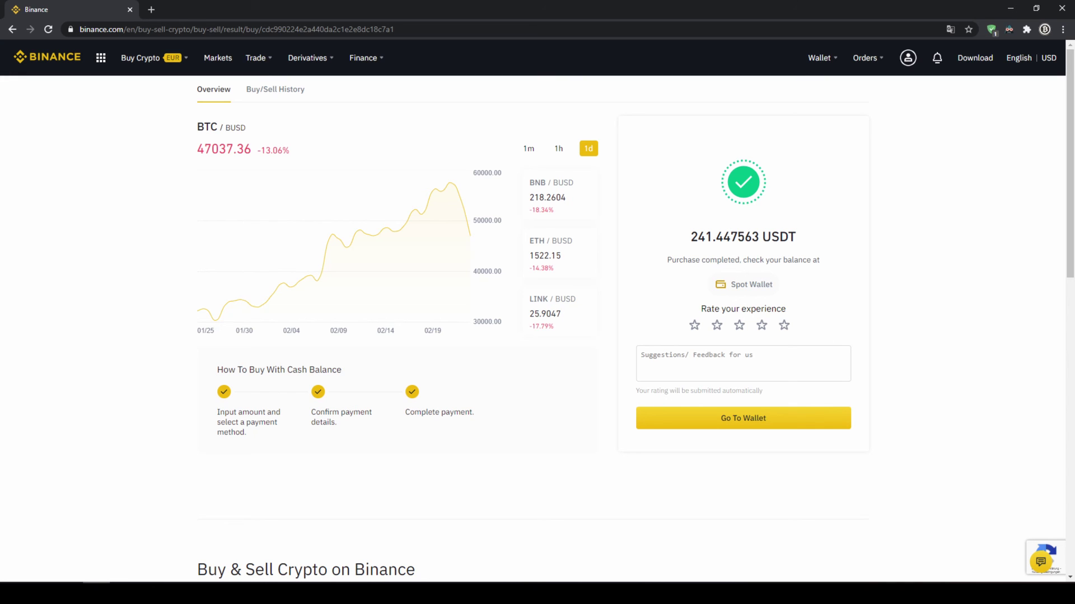
Open the spot wallet from the completed purchase and check the remaining euro balance and the USDT total
click(749, 291)
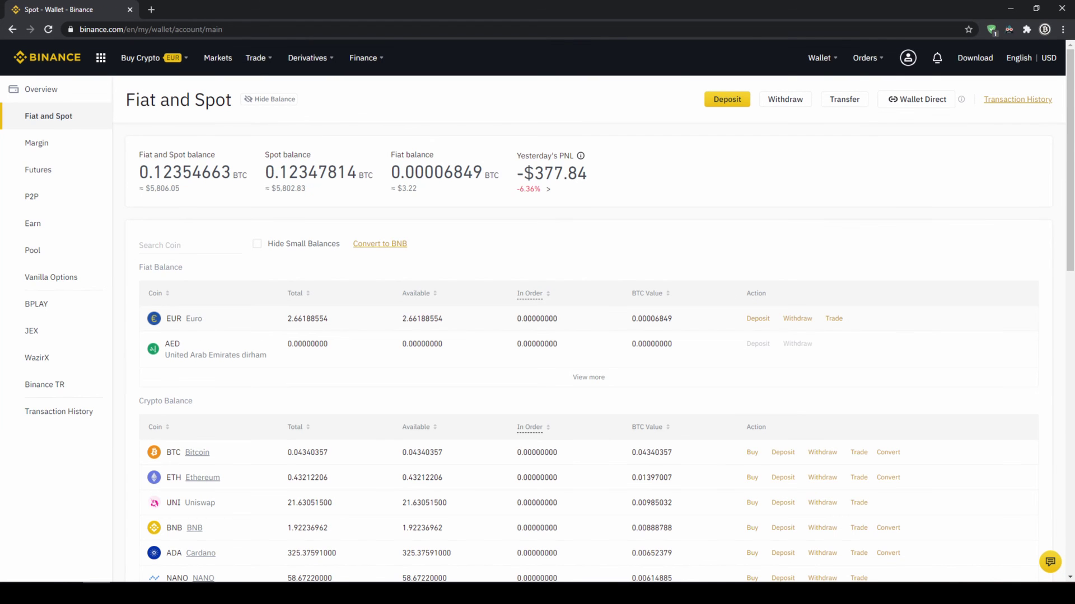
drag(166, 319, 329, 333)
click(343, 326)
scroll(341, 327, down, 4)
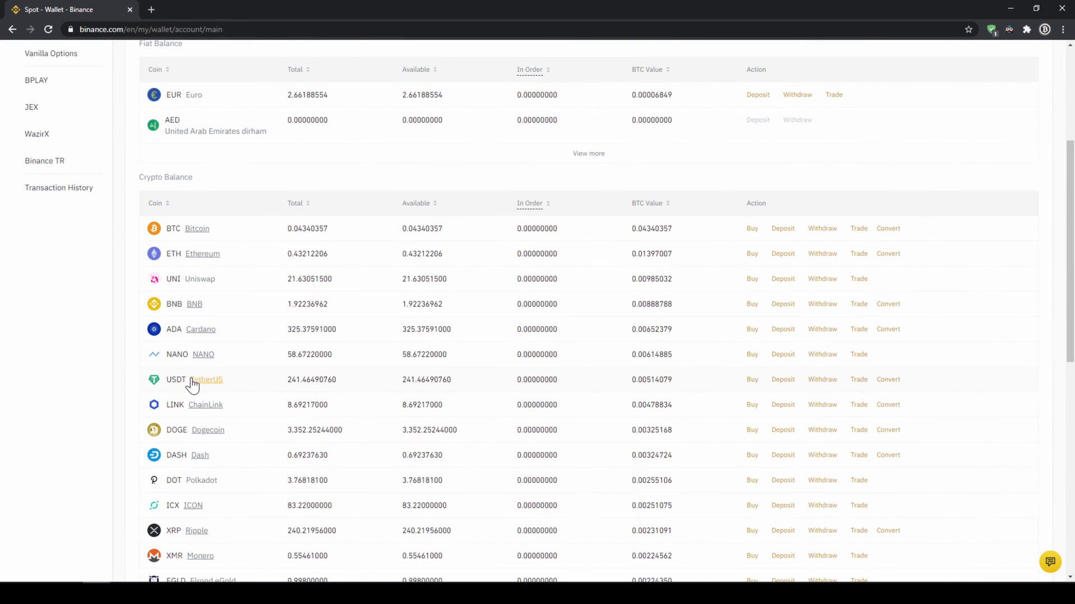
drag(288, 379, 348, 384)
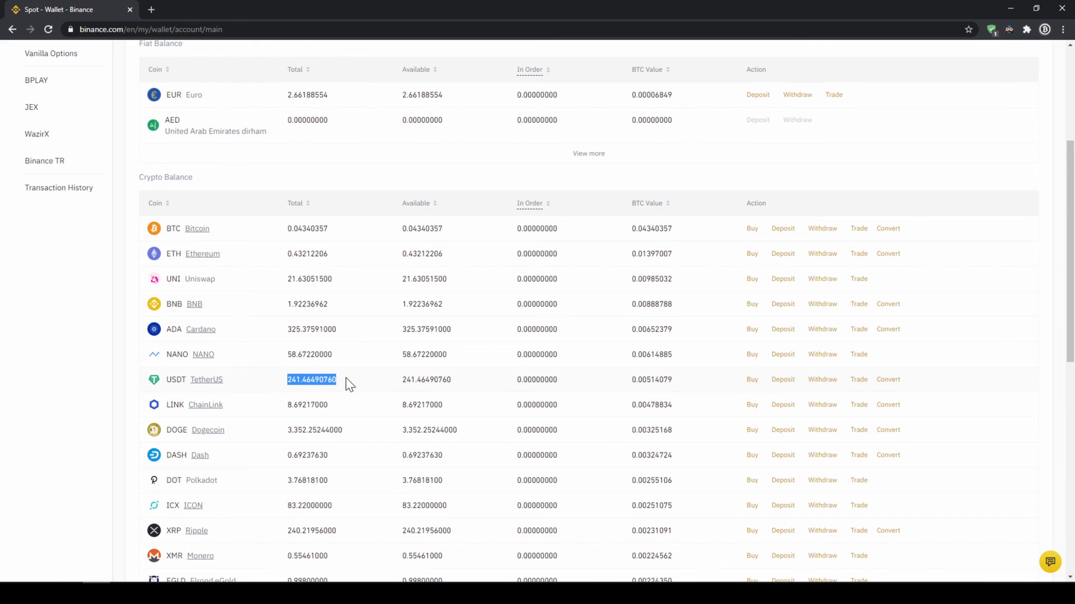
click(372, 388)
scroll(371, 389, up, 4)
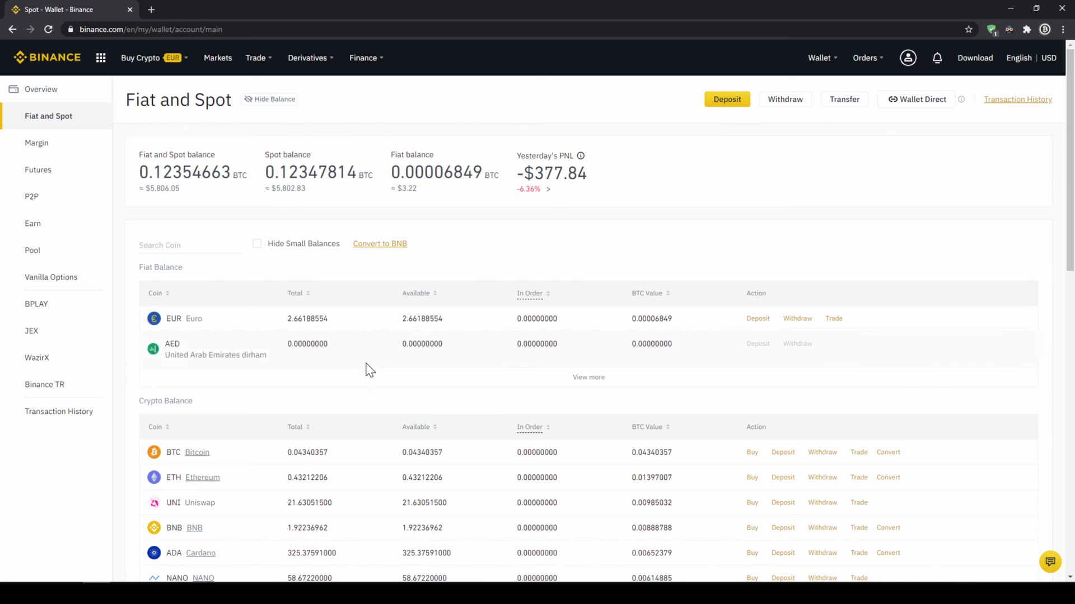
Open the crypto purchase page paying in EUR by Credit/Debit Card and look through the payment currencies, keeping EUR
mouse_move(148, 67)
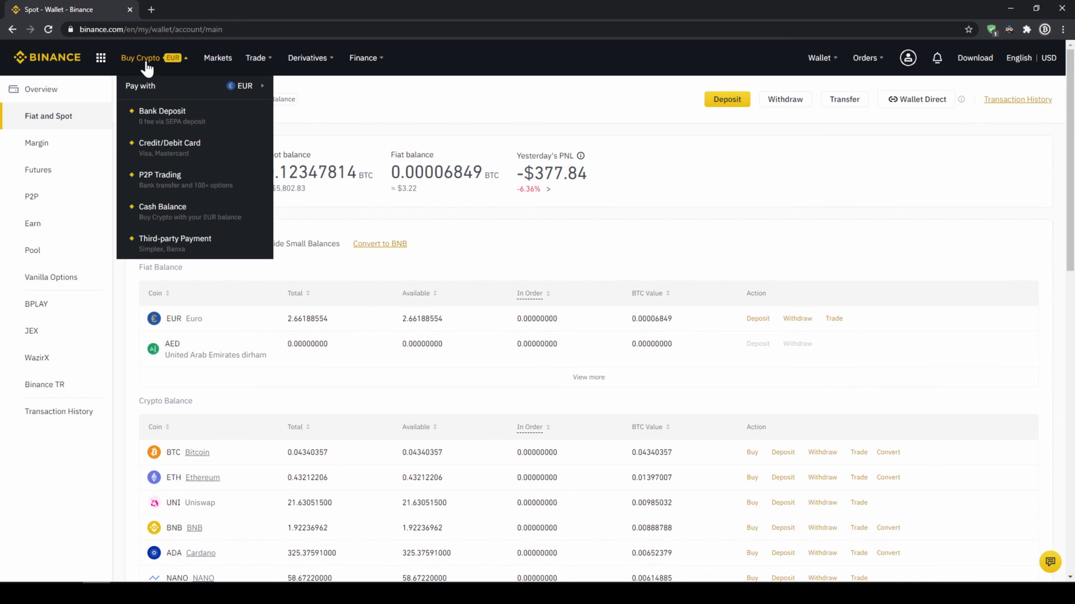
click(162, 155)
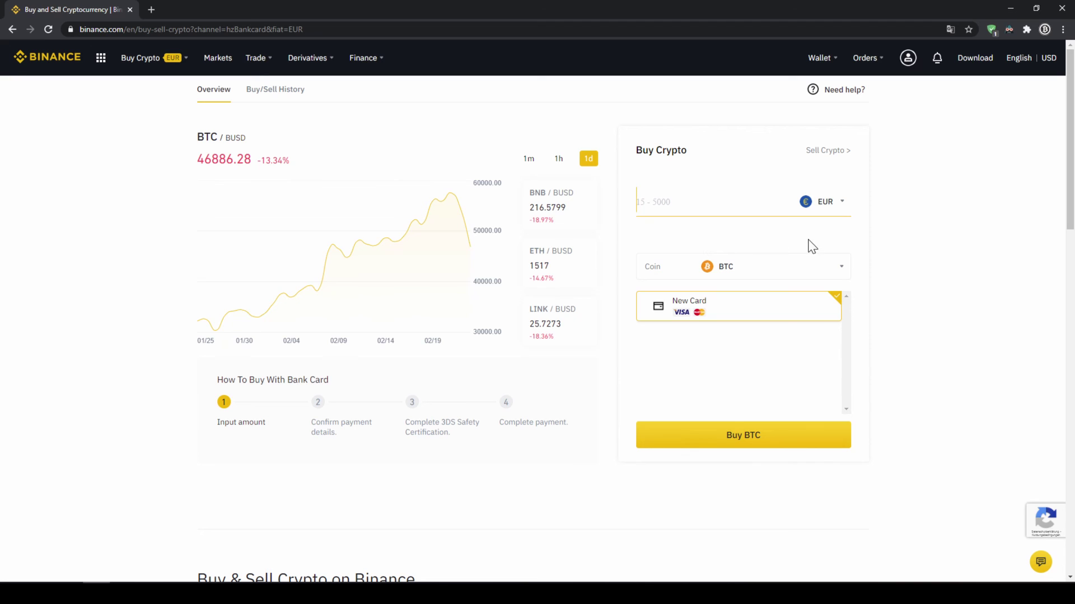
click(837, 205)
mouse_move(845, 266)
mouse_down()
mouse_move(847, 315)
mouse_move(845, 283)
mouse_up()
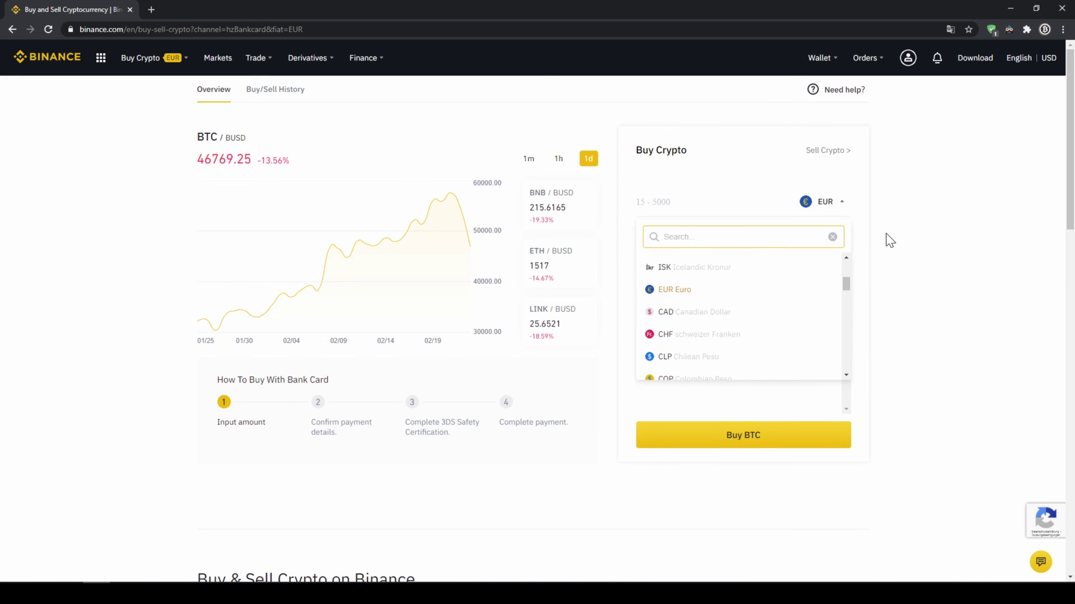
click(866, 247)
Choose USDT as the coin to buy by card, enter 500 EUR as the amount and check the estimated USDT
click(782, 275)
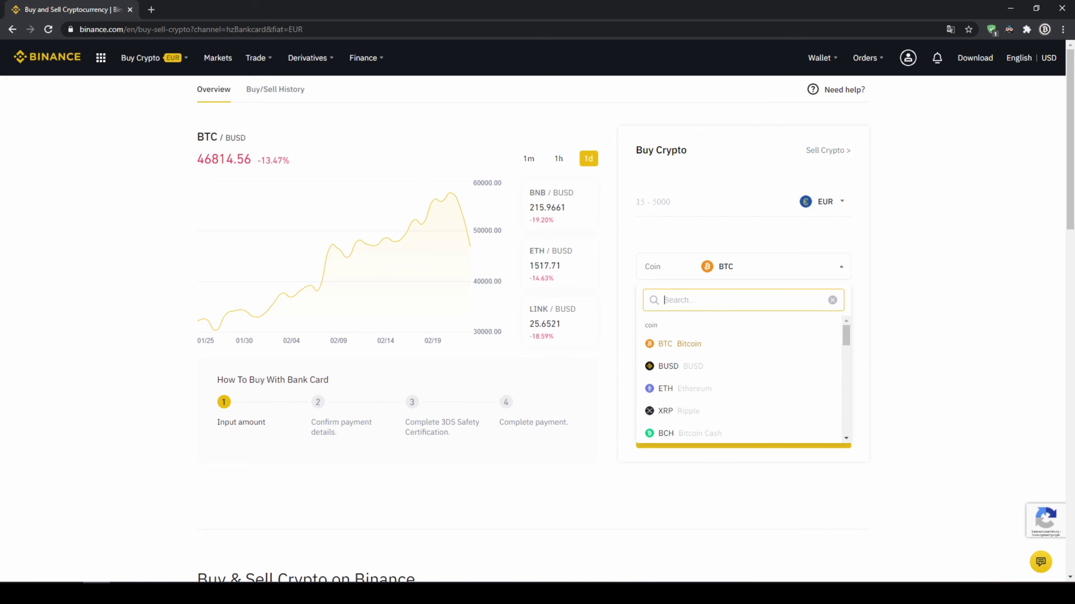
text(usd)
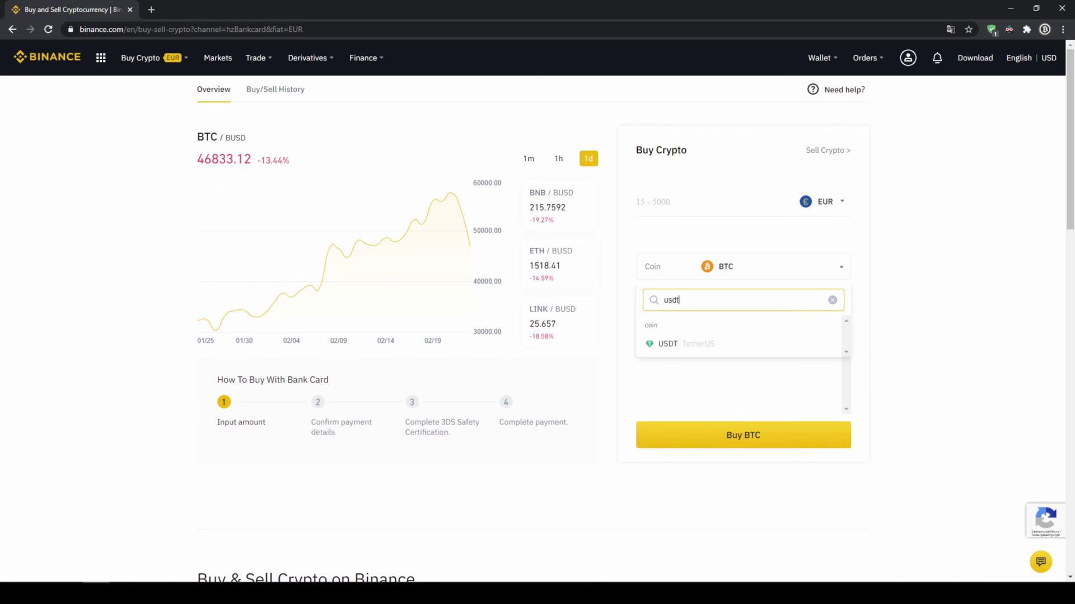
text(t)
click(699, 345)
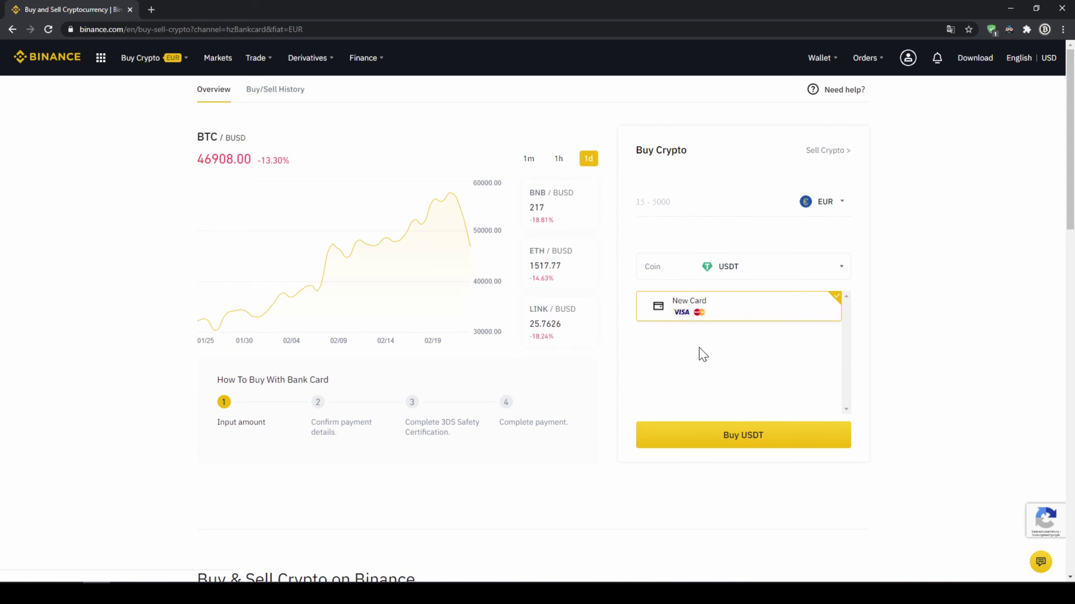
click(699, 202)
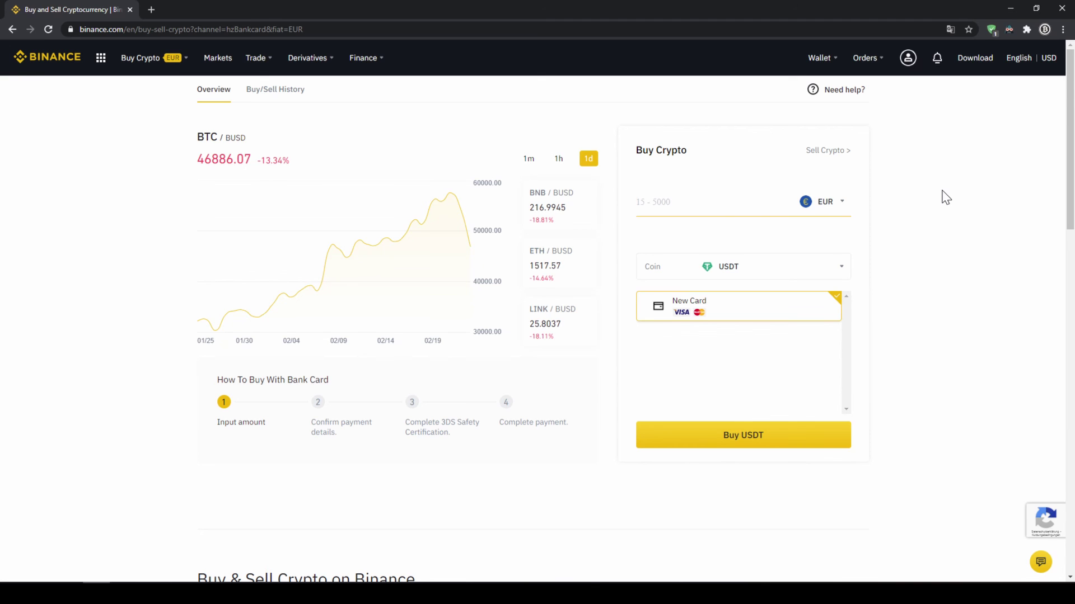
text(500)
click(832, 232)
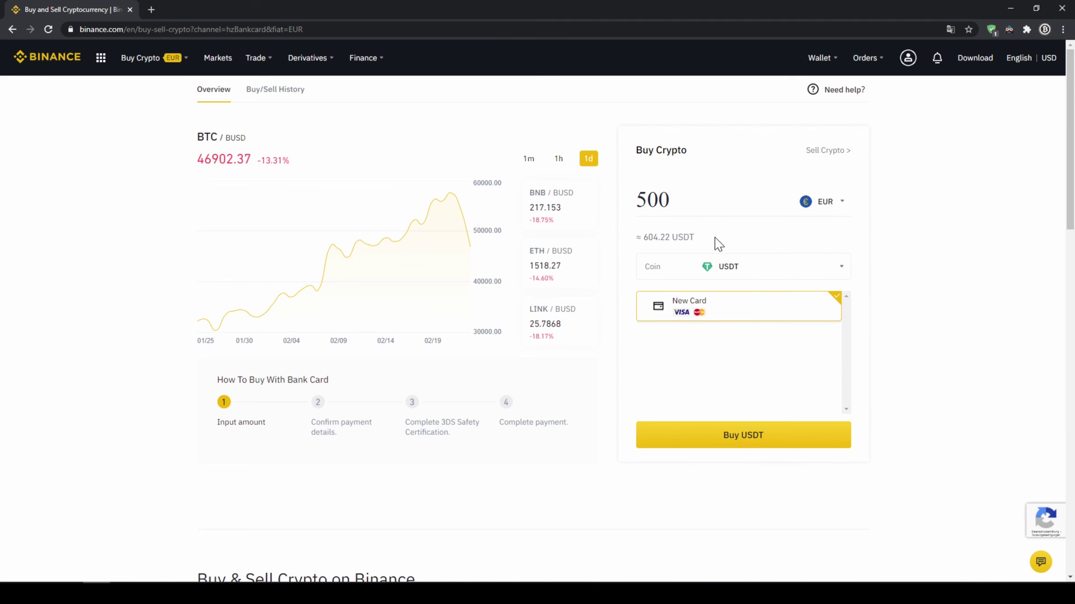
drag(643, 238, 691, 237)
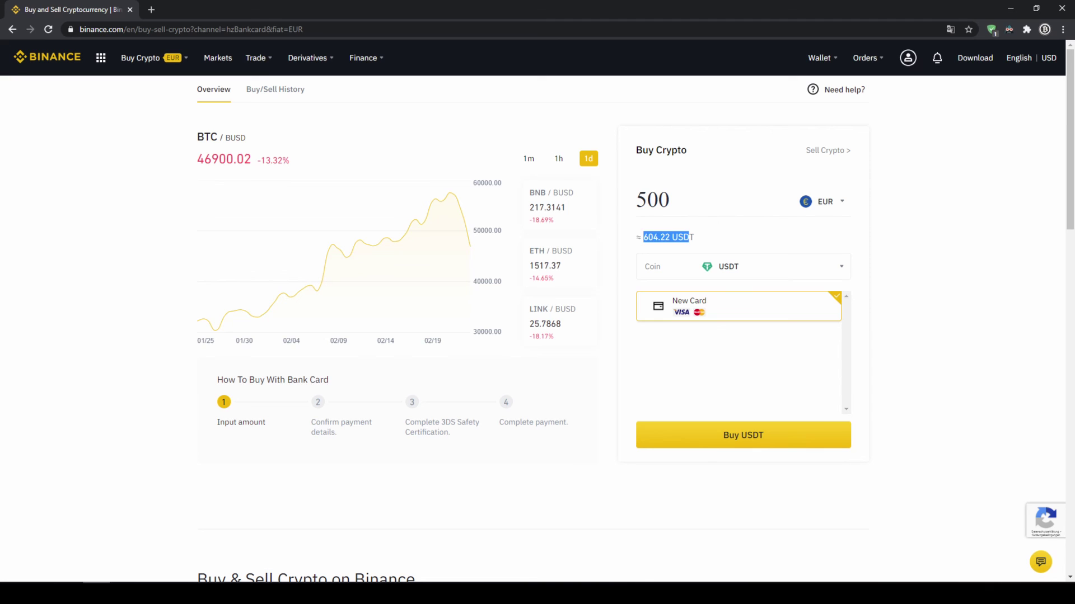
click(704, 242)
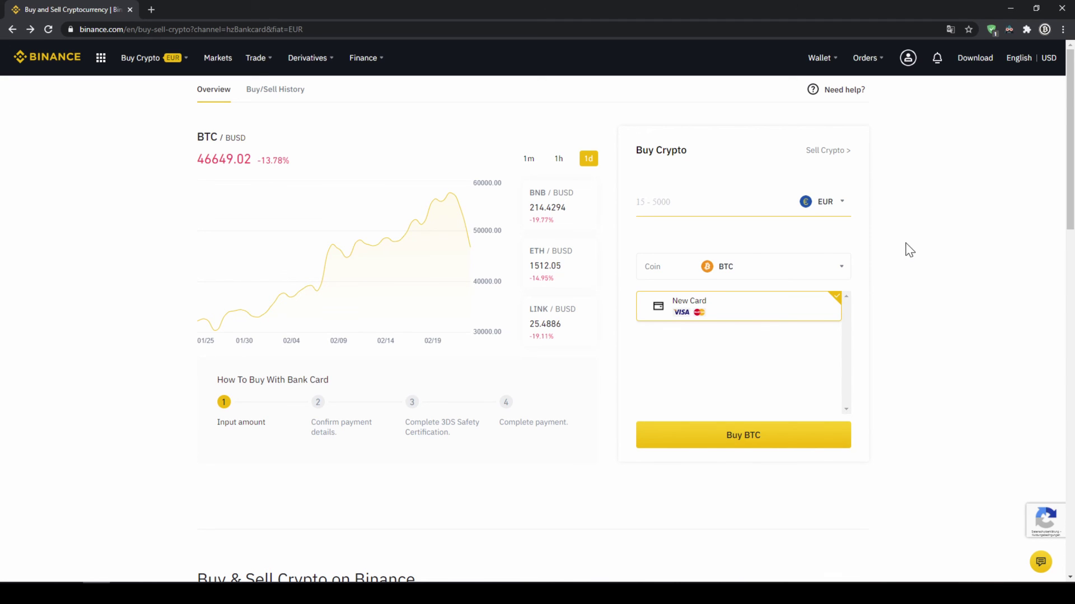
Return to the Fiat and Spot wallet and check the USDT balance in the crypto list
mouse_move(813, 66)
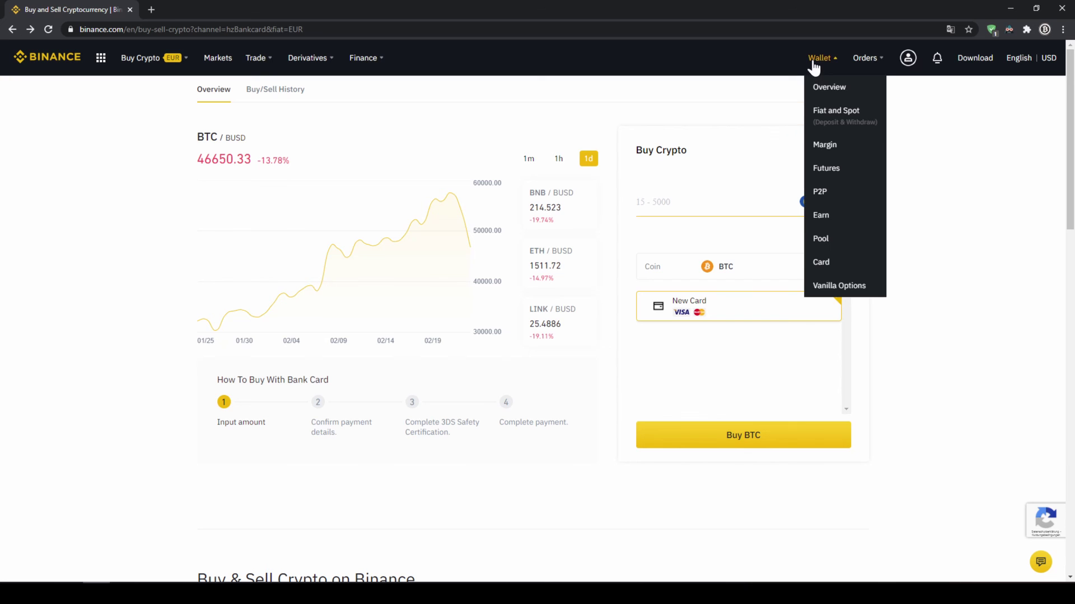
click(838, 121)
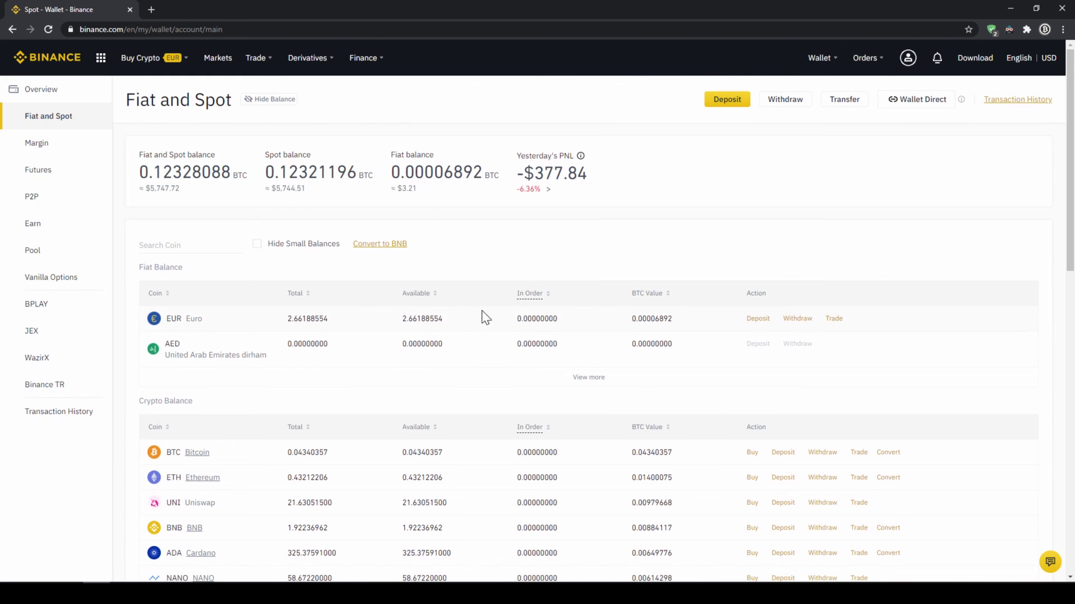
scroll(483, 314, down, 4)
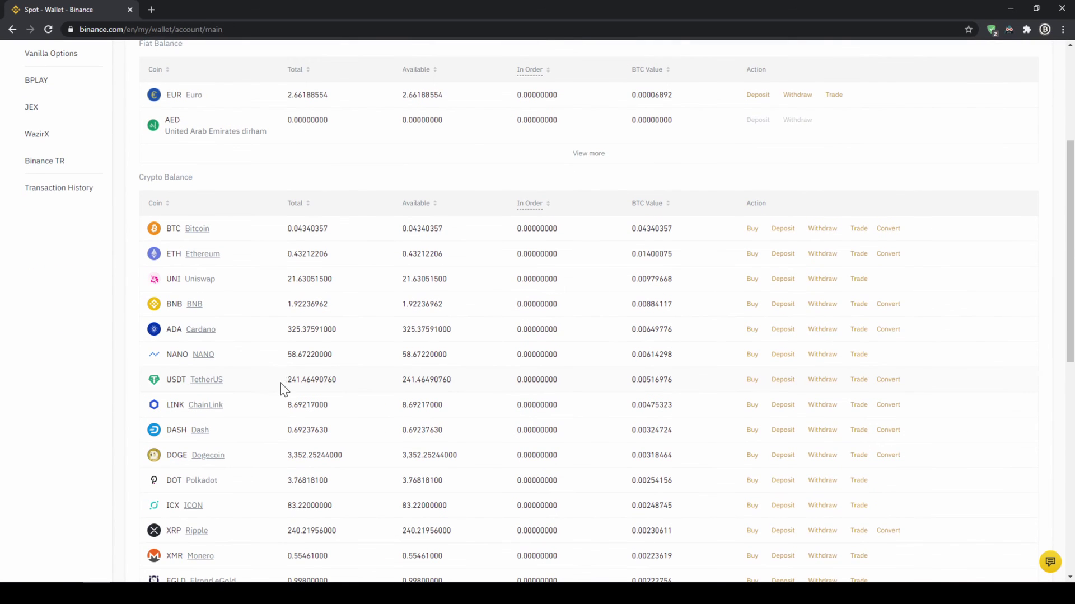
drag(292, 381, 360, 384)
click(346, 384)
scroll(351, 397, up, 1)
scroll(353, 403, up, 4)
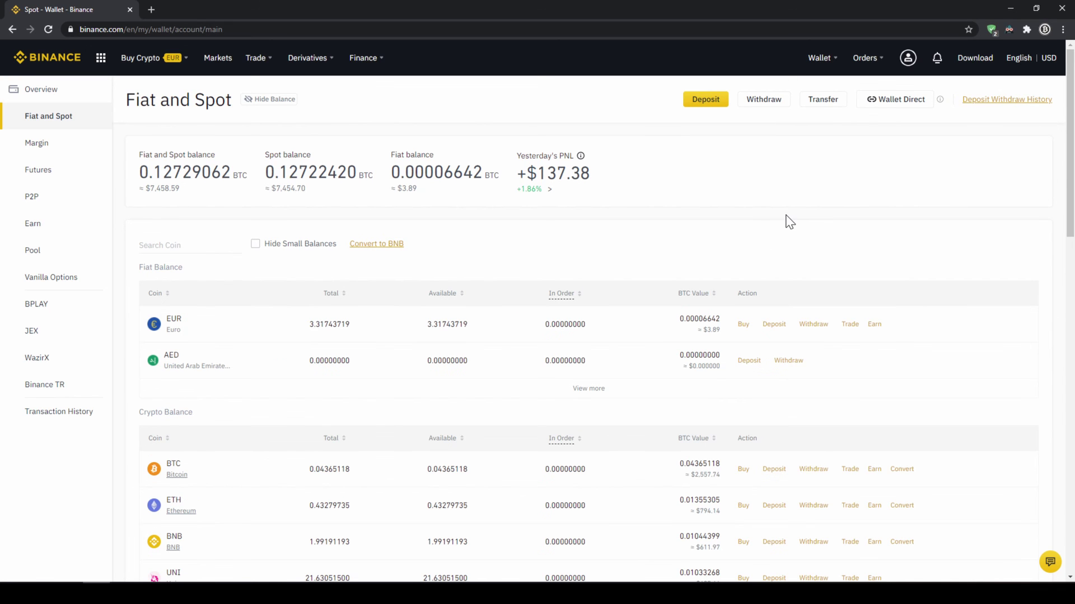
Browse the spot markets, filter them to FIAT Markets, search for dntusdt and open the DNT/USDT trading pair
click(213, 62)
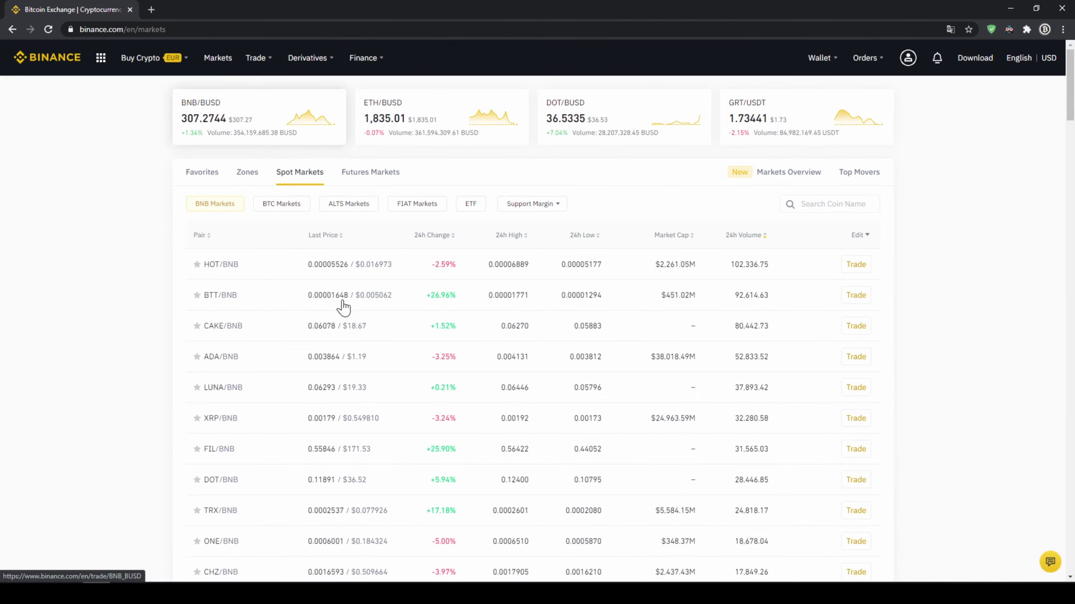
scroll(329, 373, down, 6)
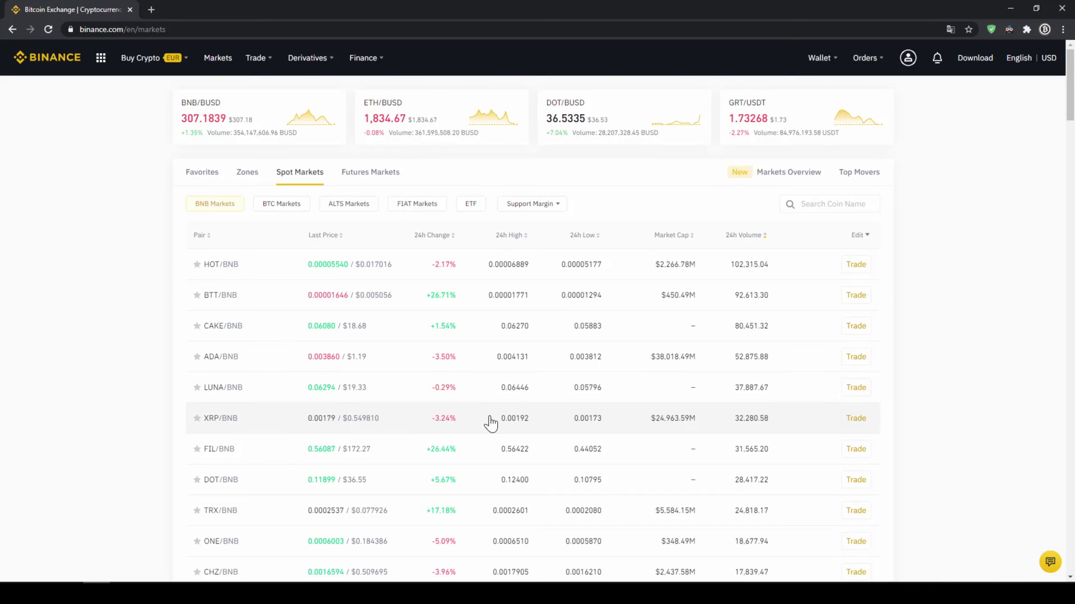
click(418, 205)
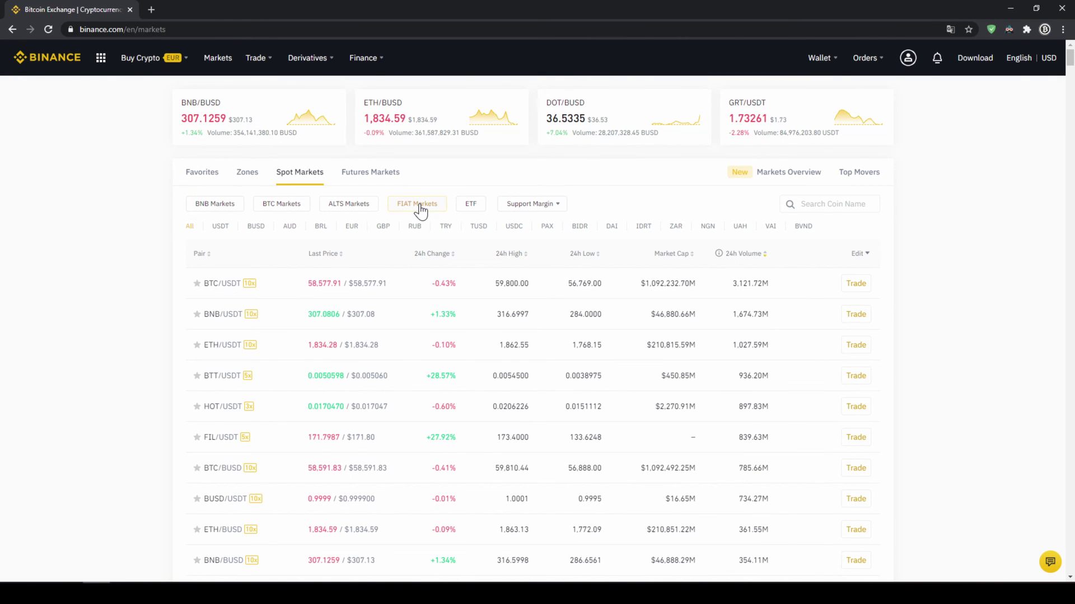
click(788, 205)
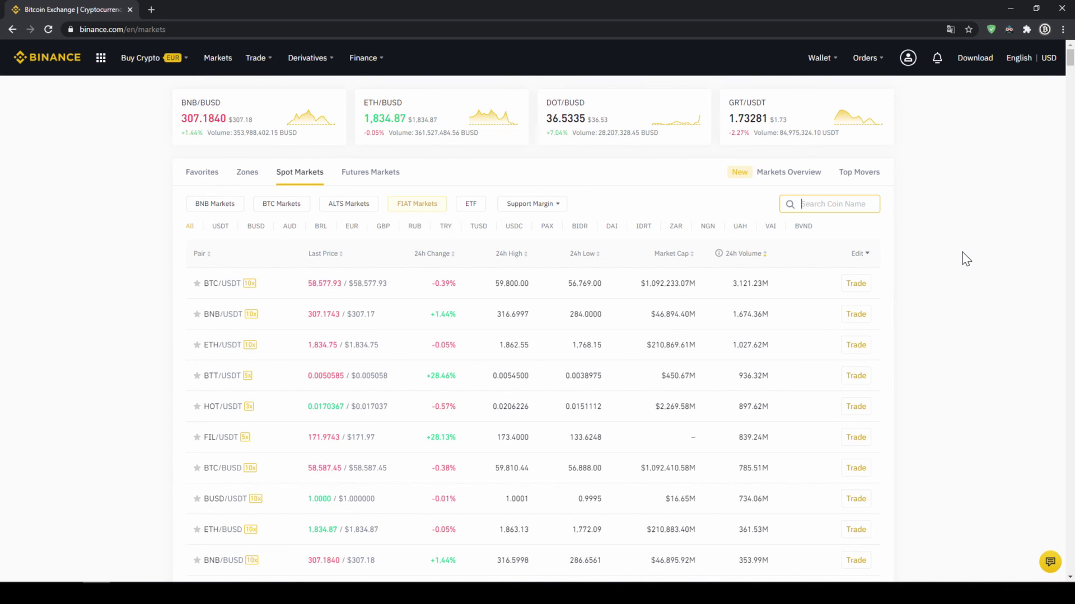
text(dntusd)
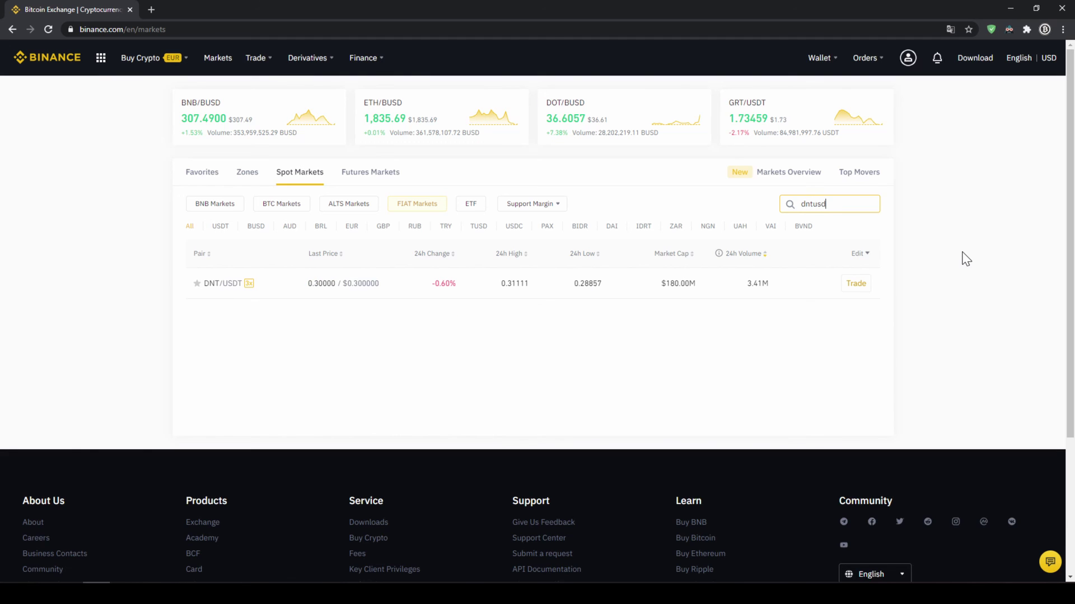
text(t)
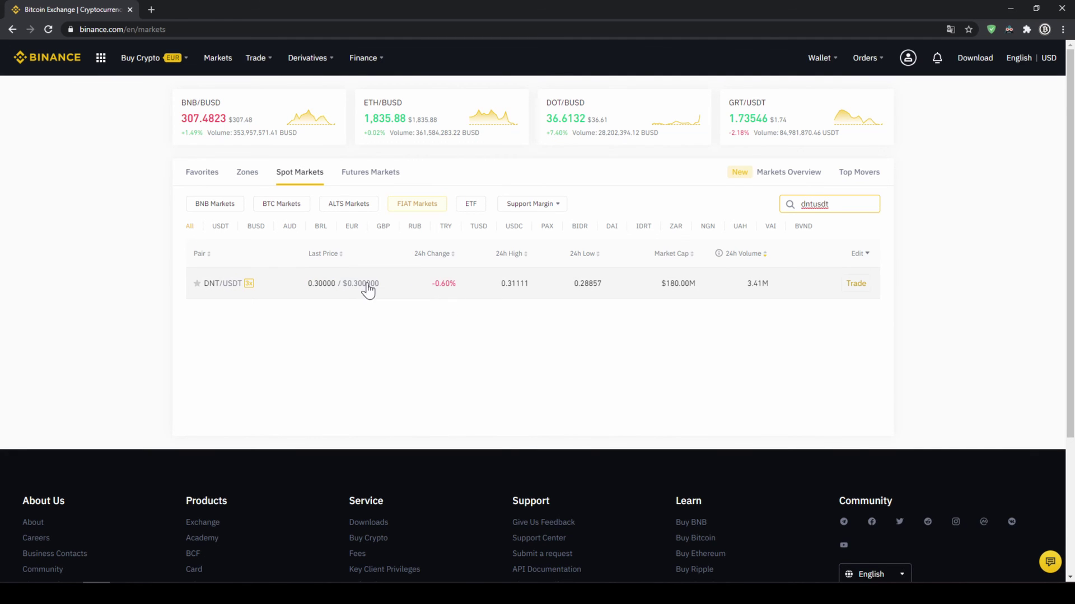
click(348, 286)
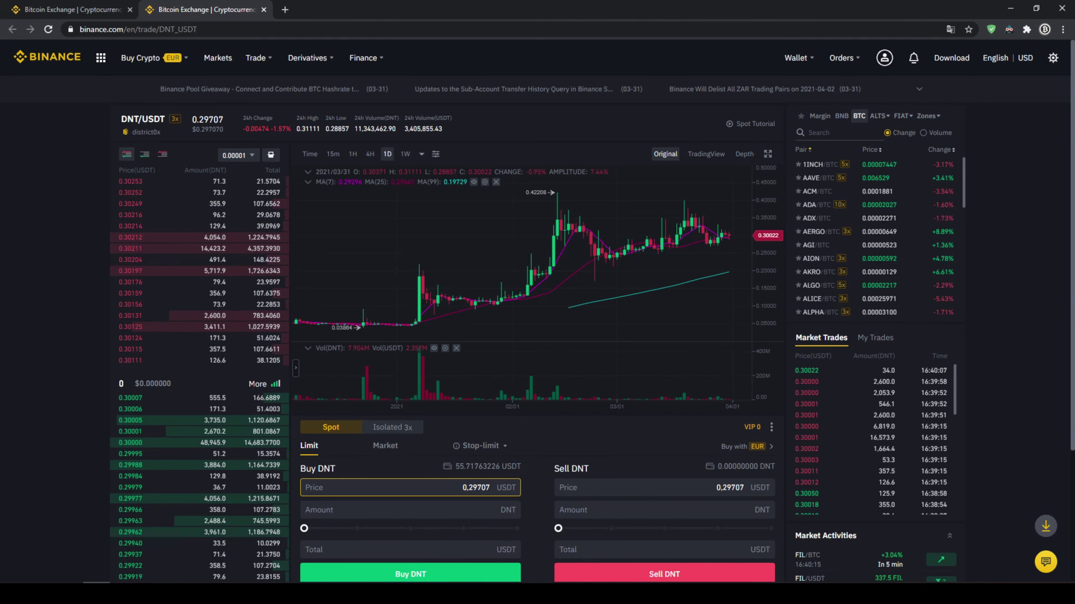
Examine the price and amount settings of the limit buy order for DNT
drag(469, 487, 515, 502)
click(465, 509)
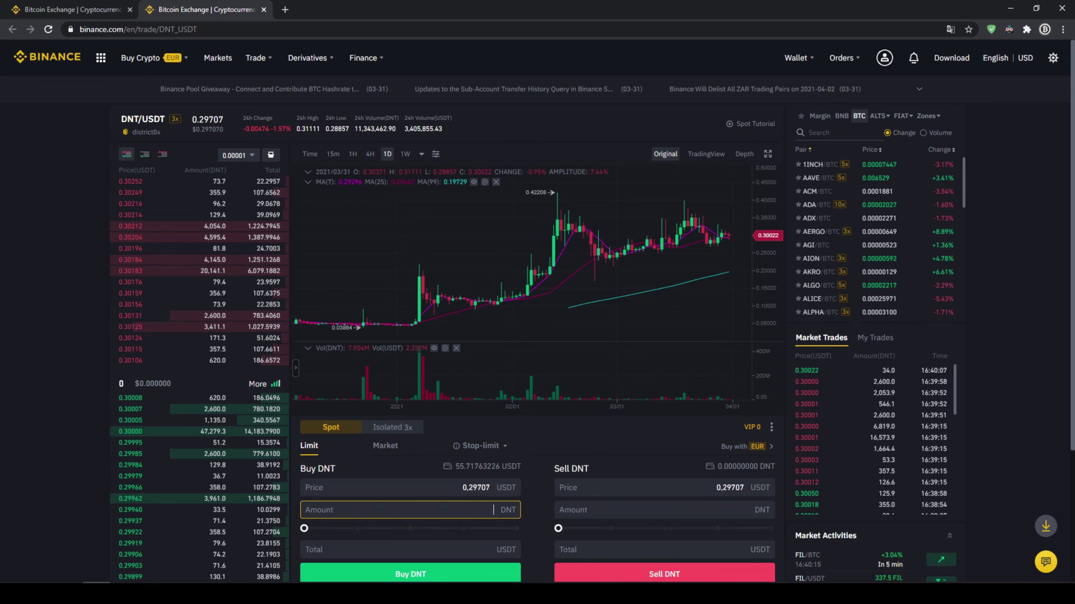
click(438, 488)
drag(438, 488, 507, 488)
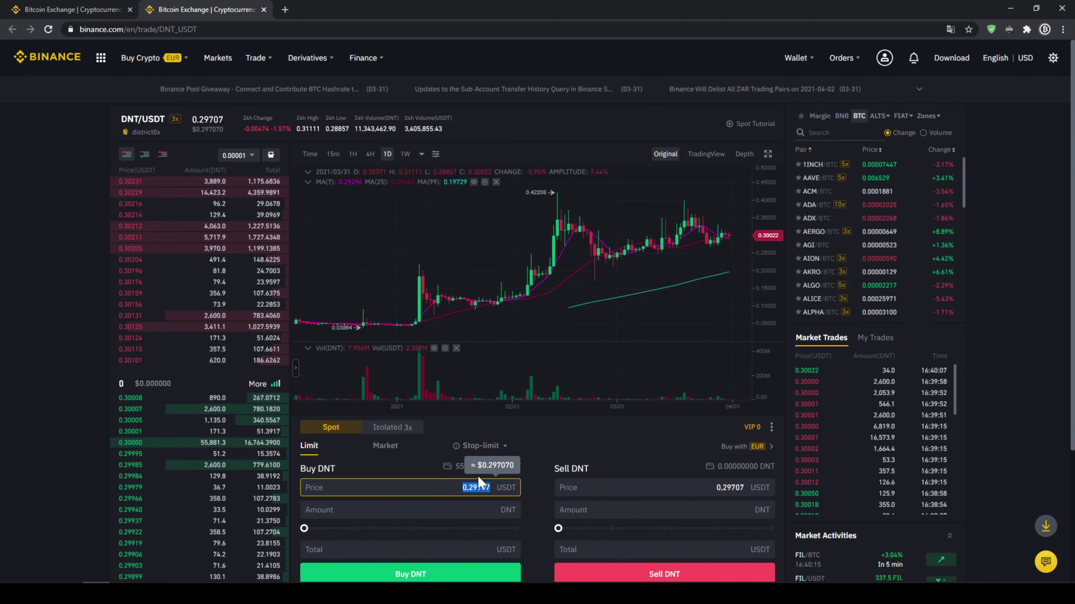
click(538, 481)
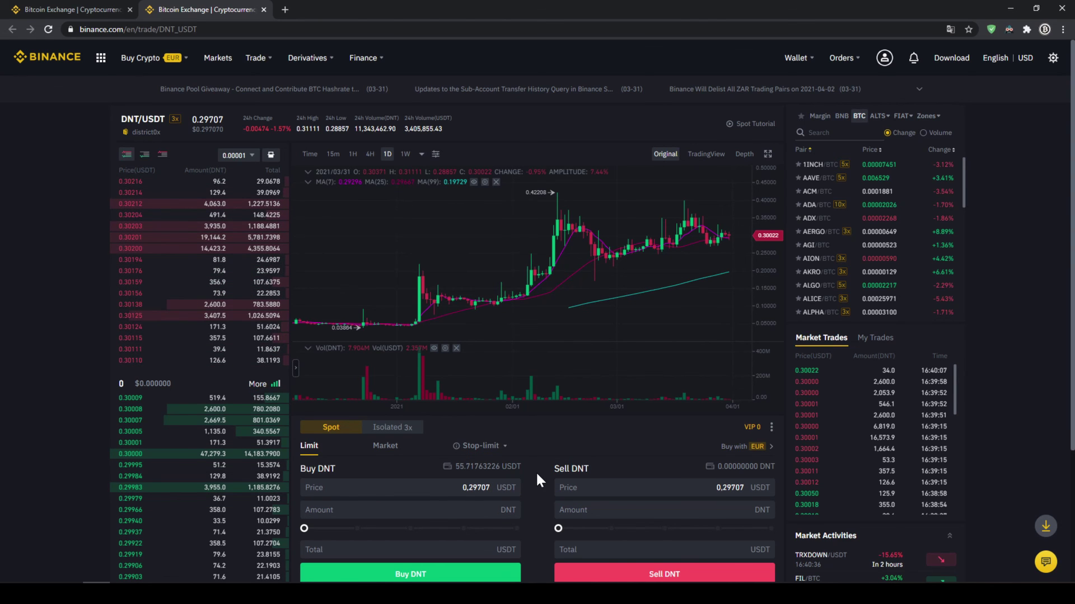
Change the DNT order to a market order and set the buy total to 100% of the available USDT
click(384, 446)
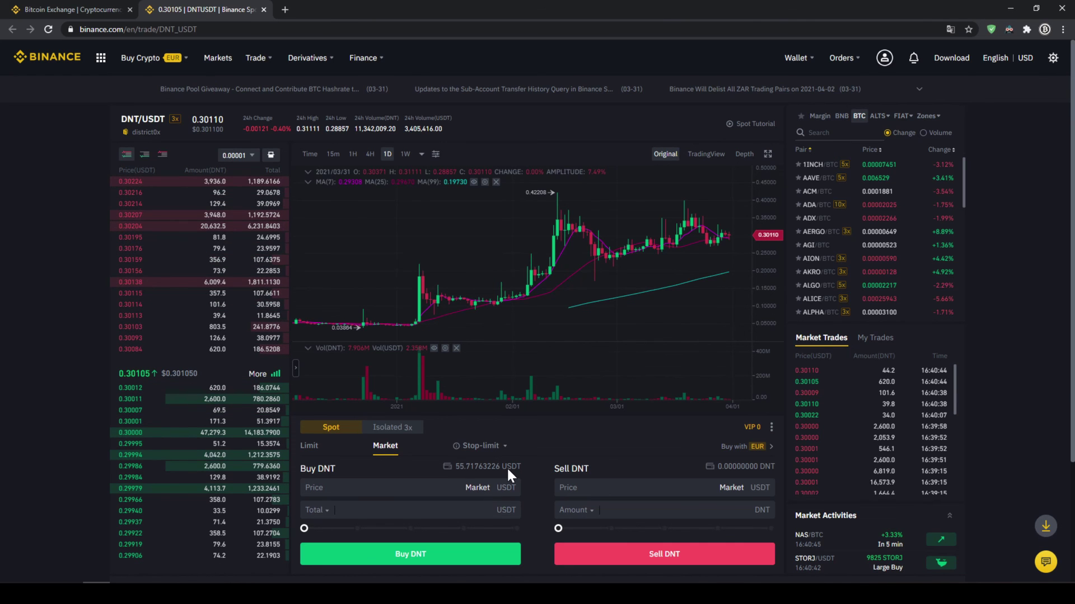
drag(304, 528, 516, 524)
click(500, 507)
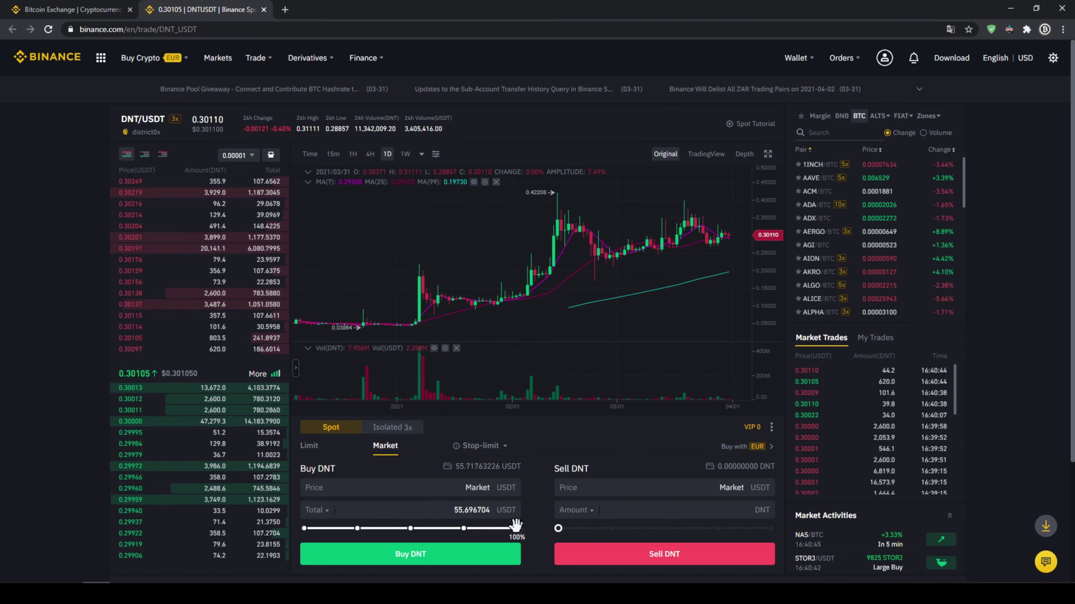